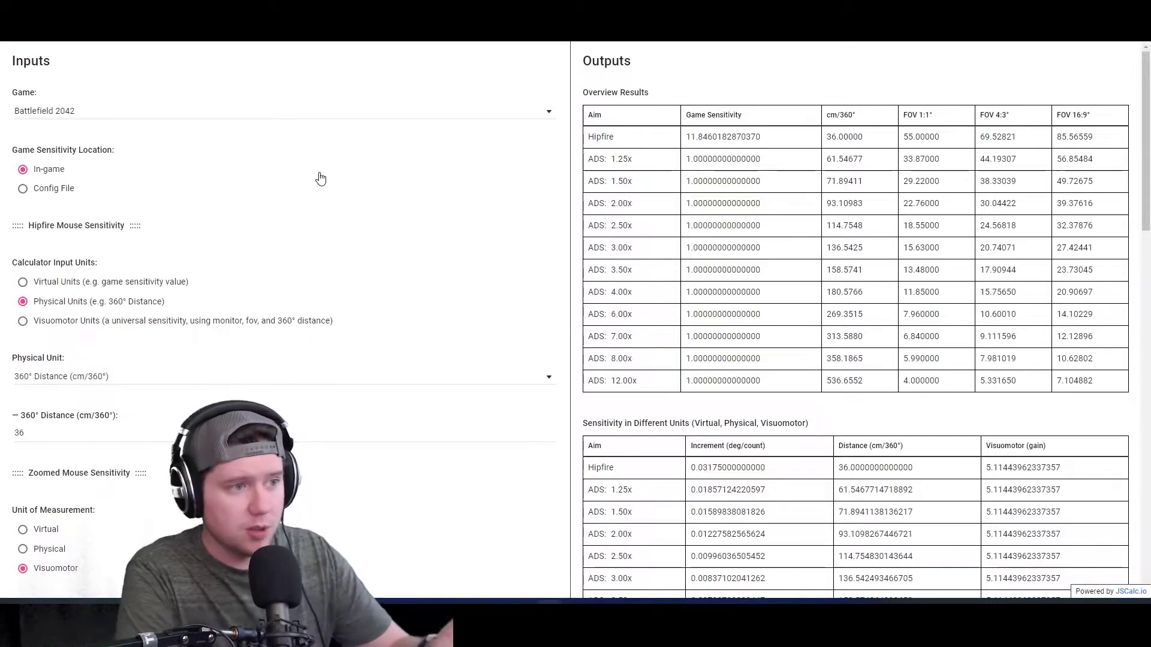
pyautogui.hotkey('ctrl', 'Tab')
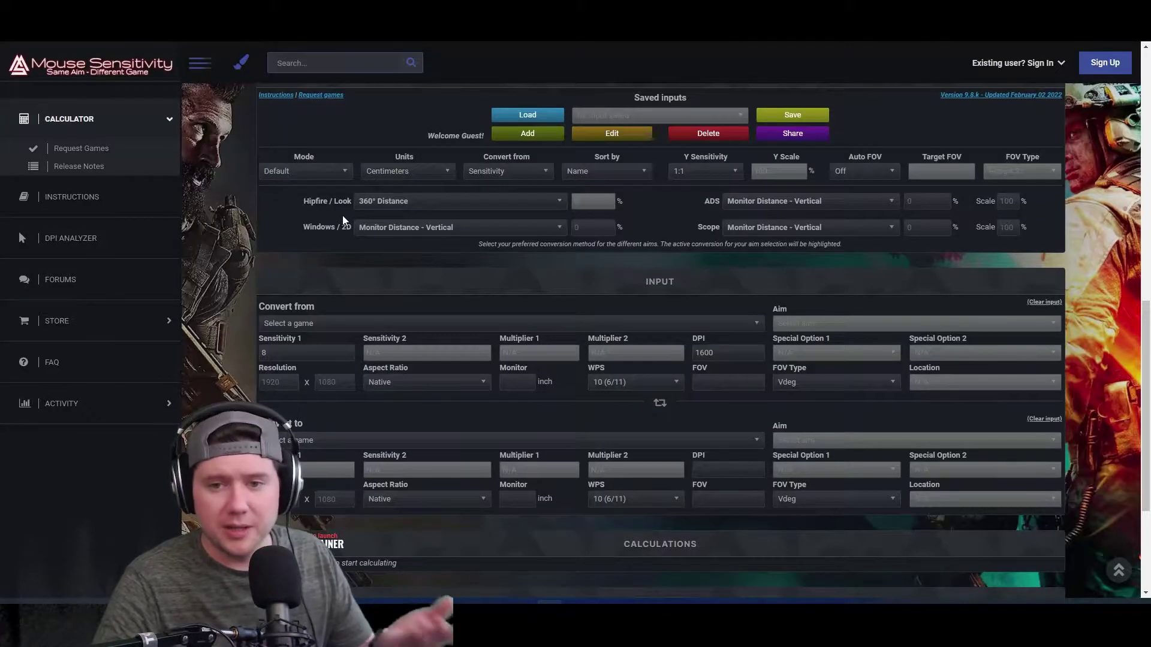
pyautogui.hotkey('ctrl', 'shift', 'Tab')
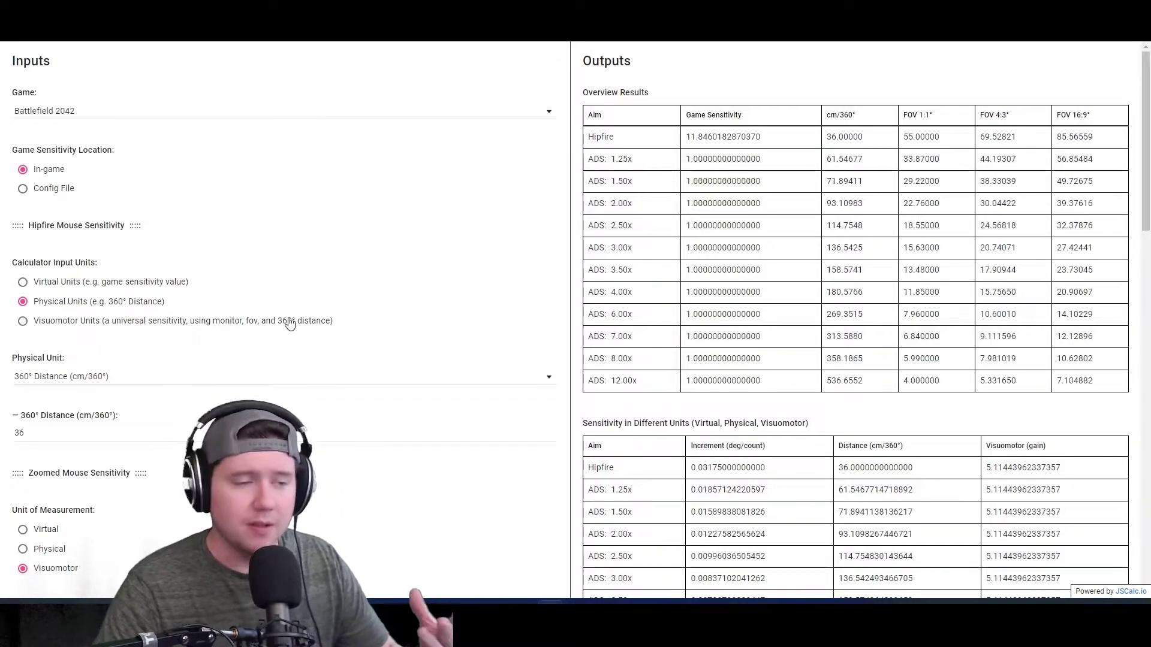
# - Change the 360° distance from 36 to 24 cm and select the resulting hipfire sensitivity 19.4356940972222
pyautogui.scroll(-2, 133, 148)
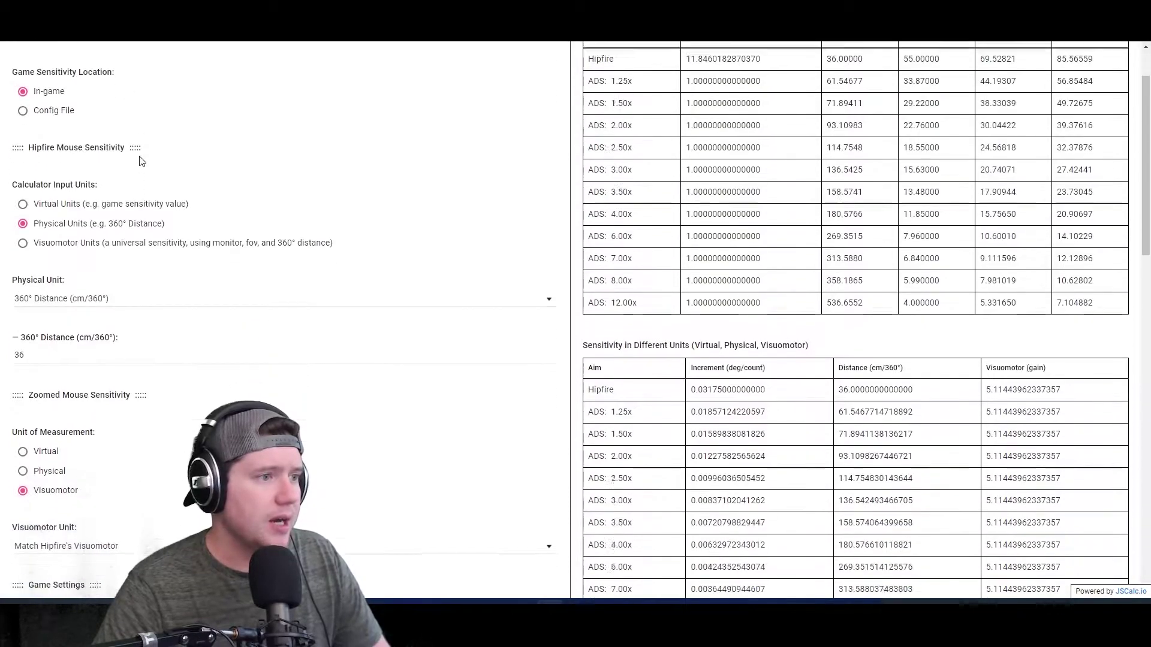
pyautogui.moveTo(47, 311); pyautogui.dragTo(14, 312)
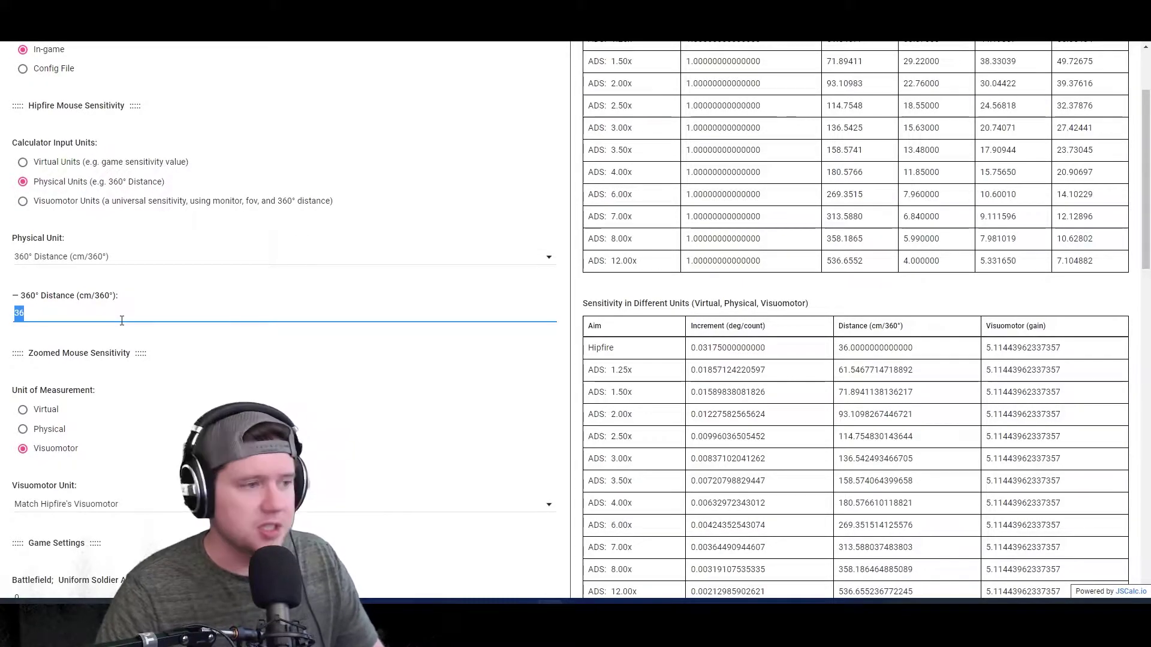
pyautogui.write('24')
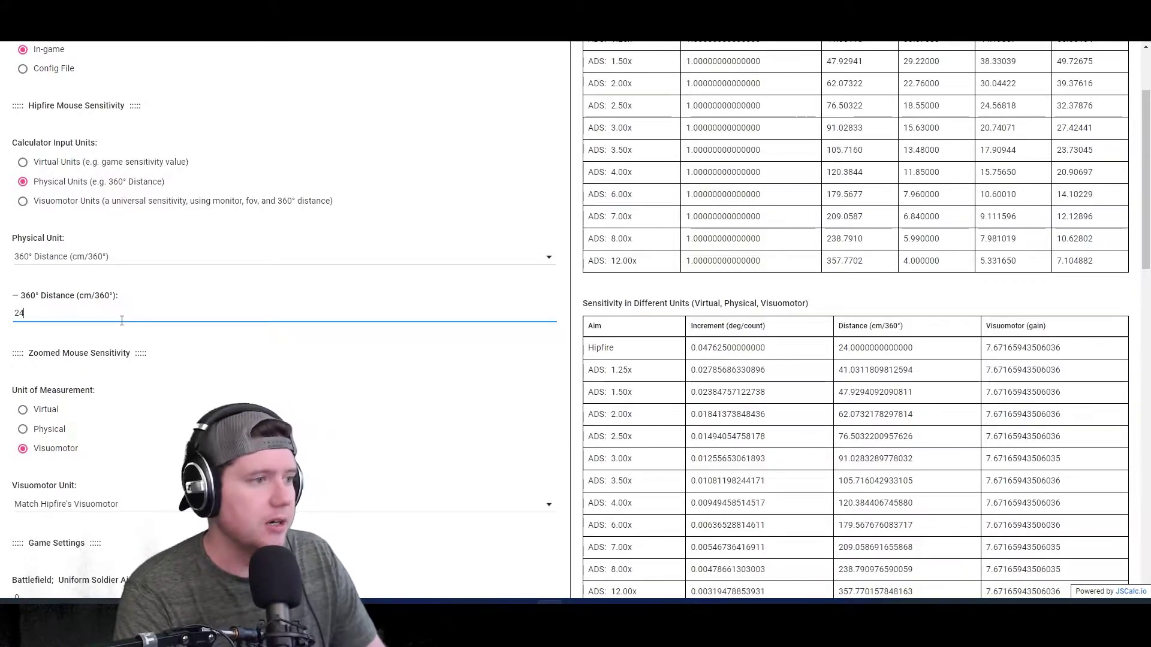
pyautogui.scroll(2, 462, 251)
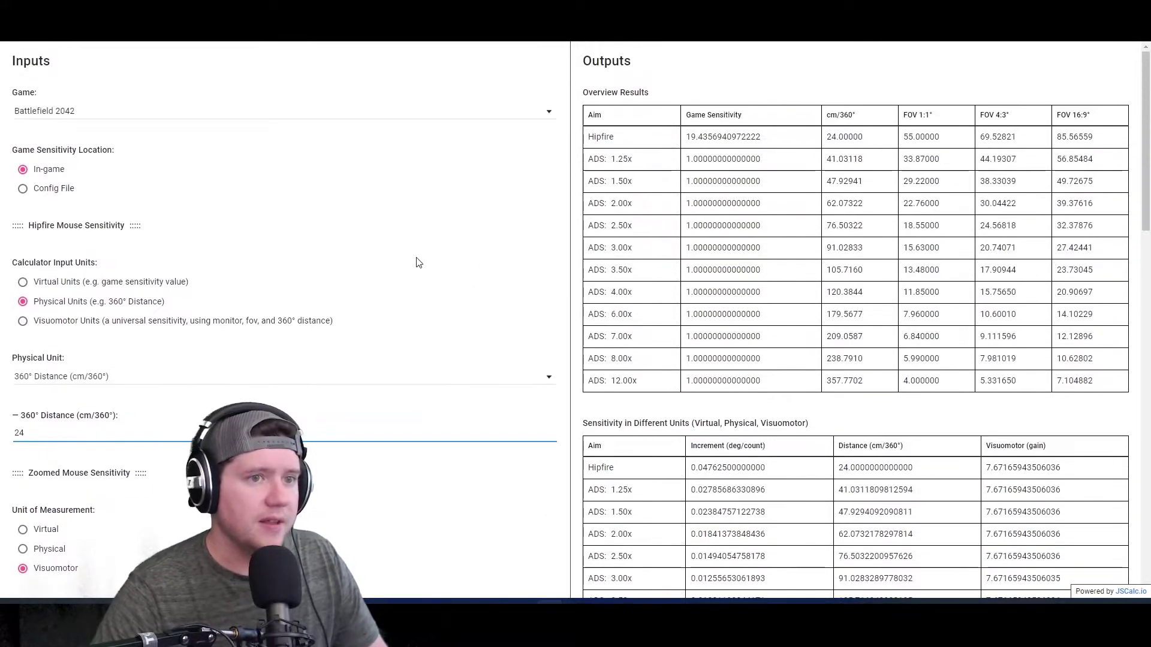
pyautogui.click(760, 141)
pyautogui.moveTo(761, 140); pyautogui.dragTo(686, 137)
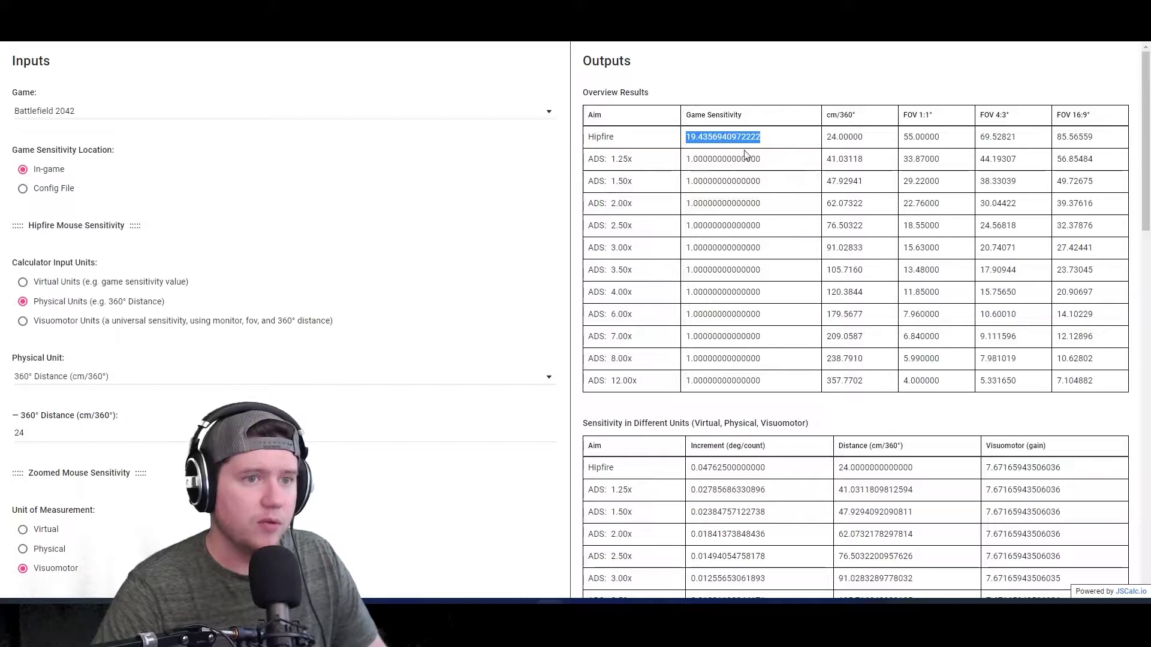
# - Raise the mouse CPI from 800 to 1600 and select the recalculated hipfire sensitivity 8.05118038194445
pyautogui.scroll(-7, 531, 298)
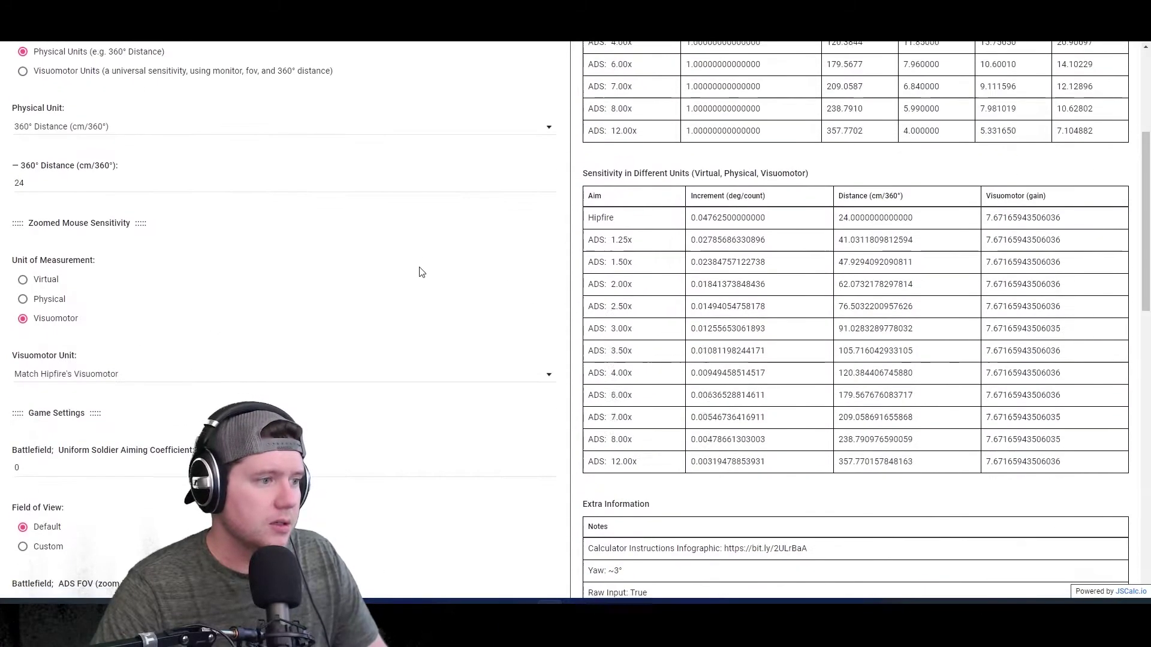
pyautogui.scroll(-5, 156, 300)
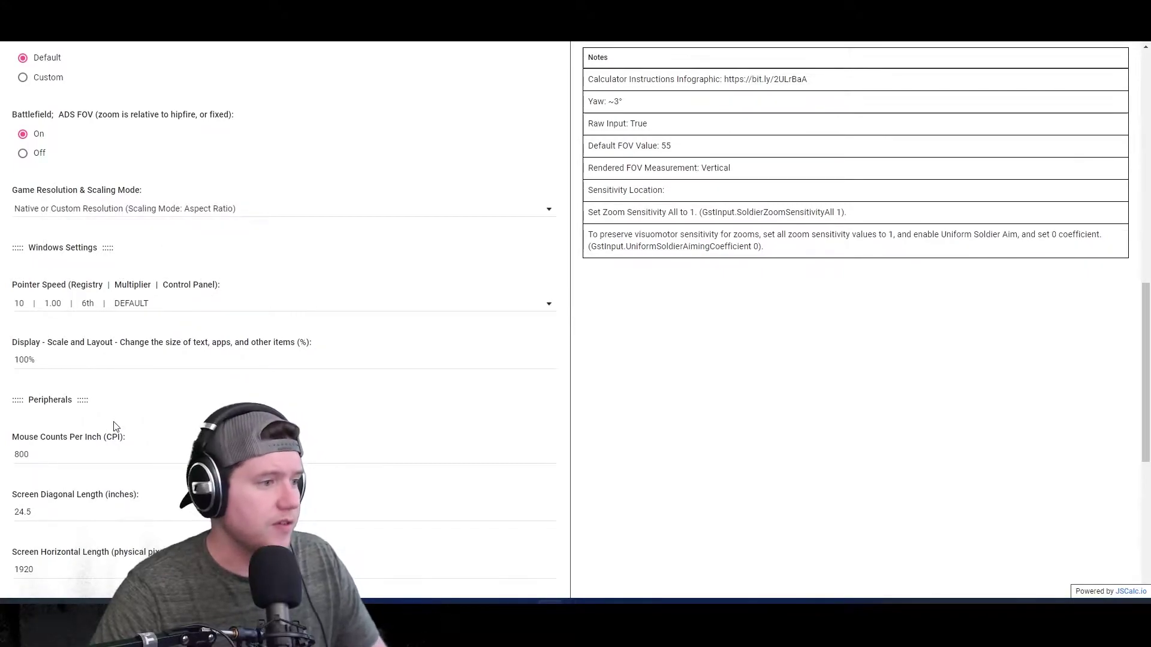
pyautogui.scroll(-2, 123, 414)
pyautogui.doubleClick(22, 335)
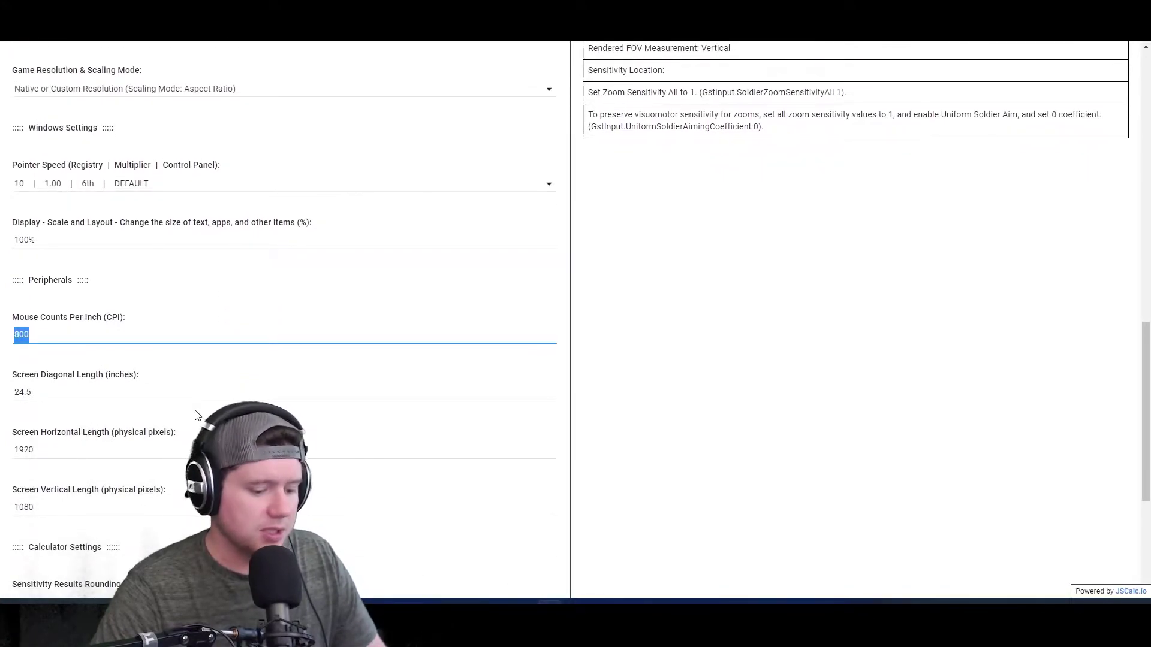
pyautogui.write('1600')
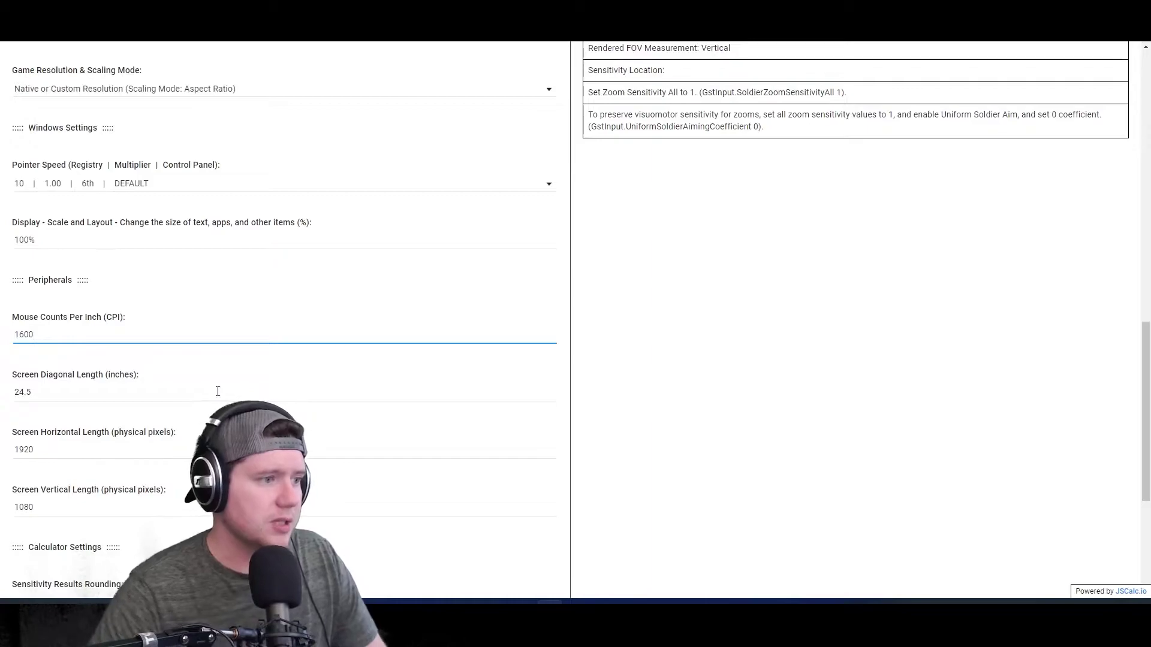
pyautogui.scroll(13, 730, 336)
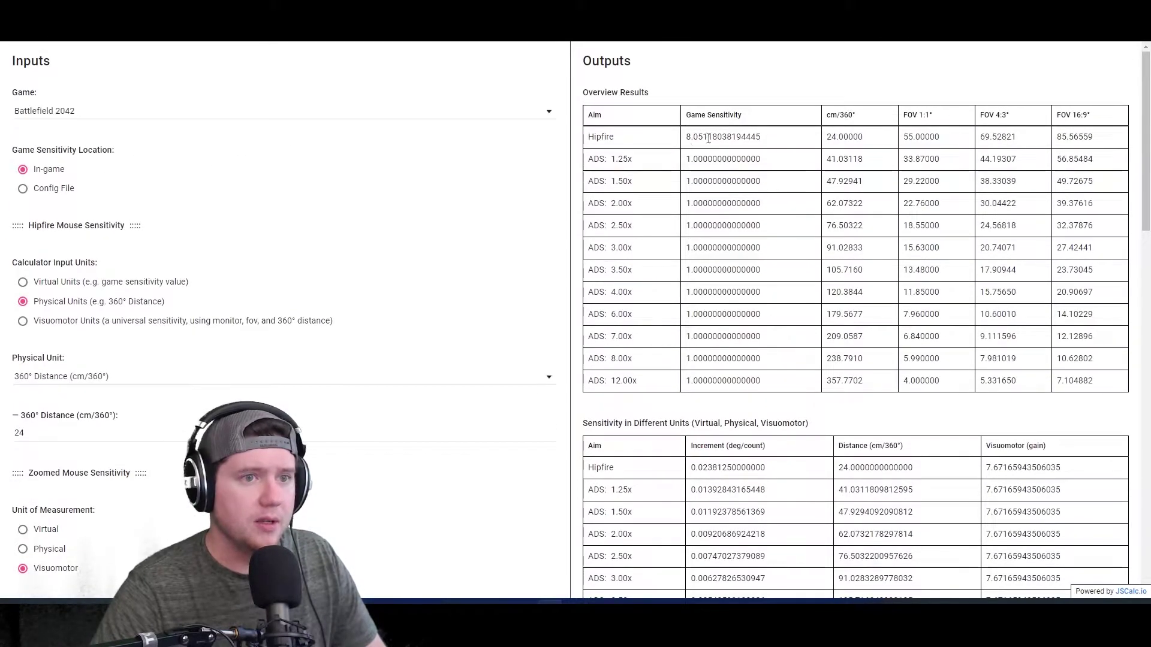
pyautogui.moveTo(756, 138); pyautogui.dragTo(672, 133)
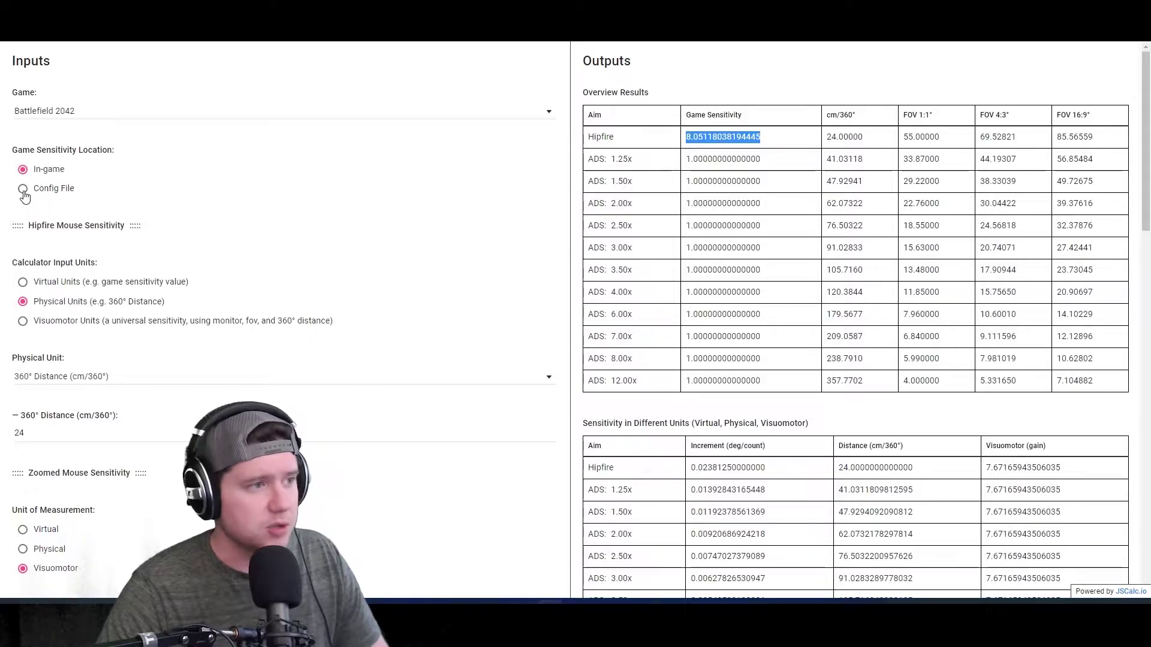
# - Switch the sensitivity location to Config File, keeping the 360° distance at 24 cm
pyautogui.click(23, 190)
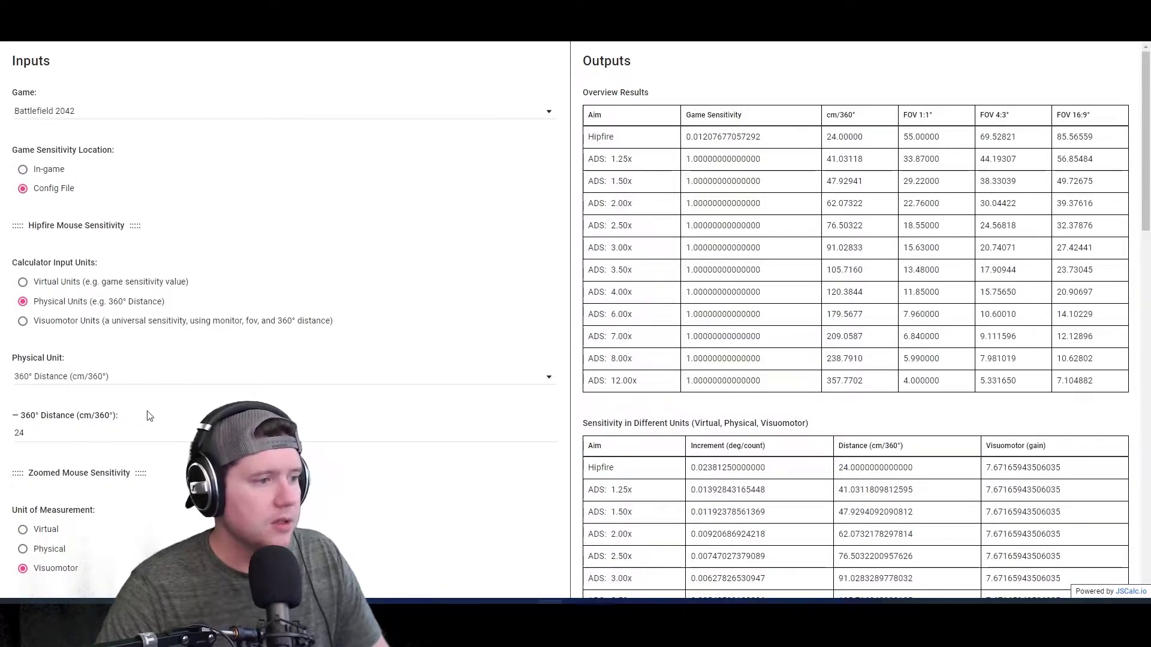
pyautogui.doubleClick(19, 431)
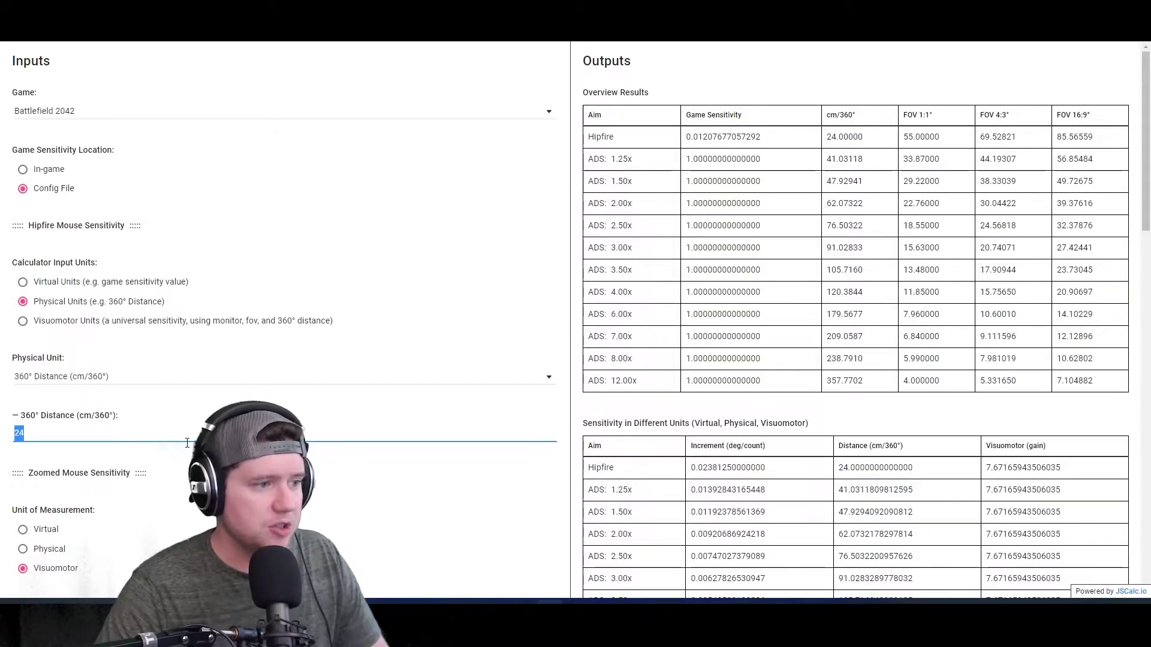
pyautogui.scroll(-9, 201, 377)
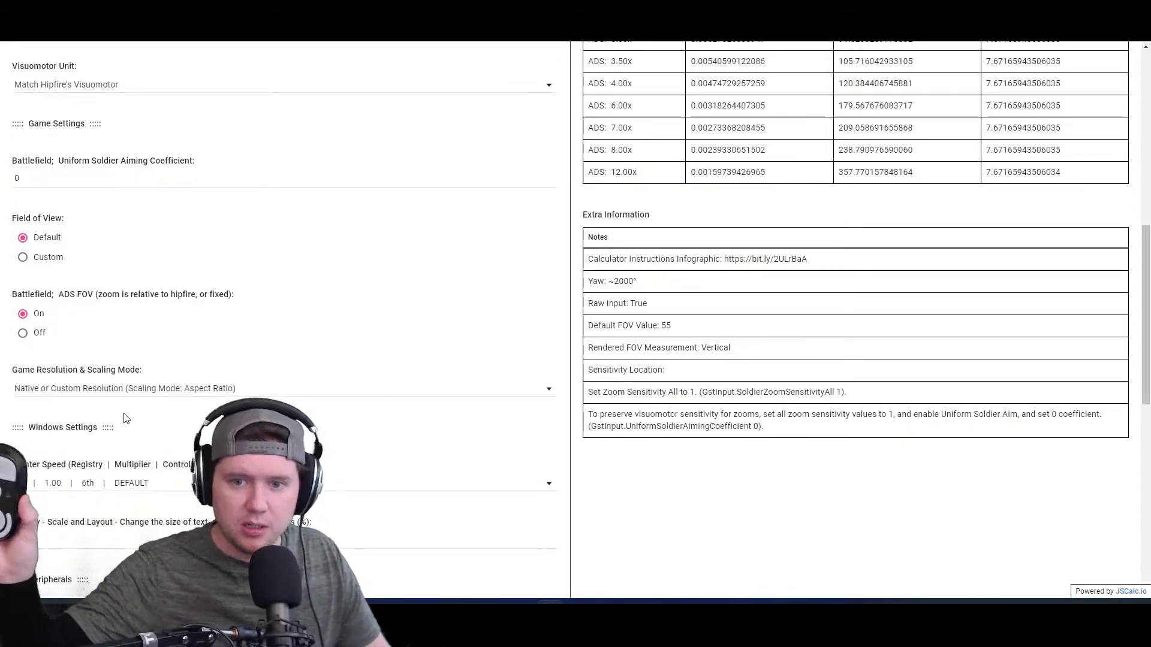
pyautogui.scroll(1, 295, 252)
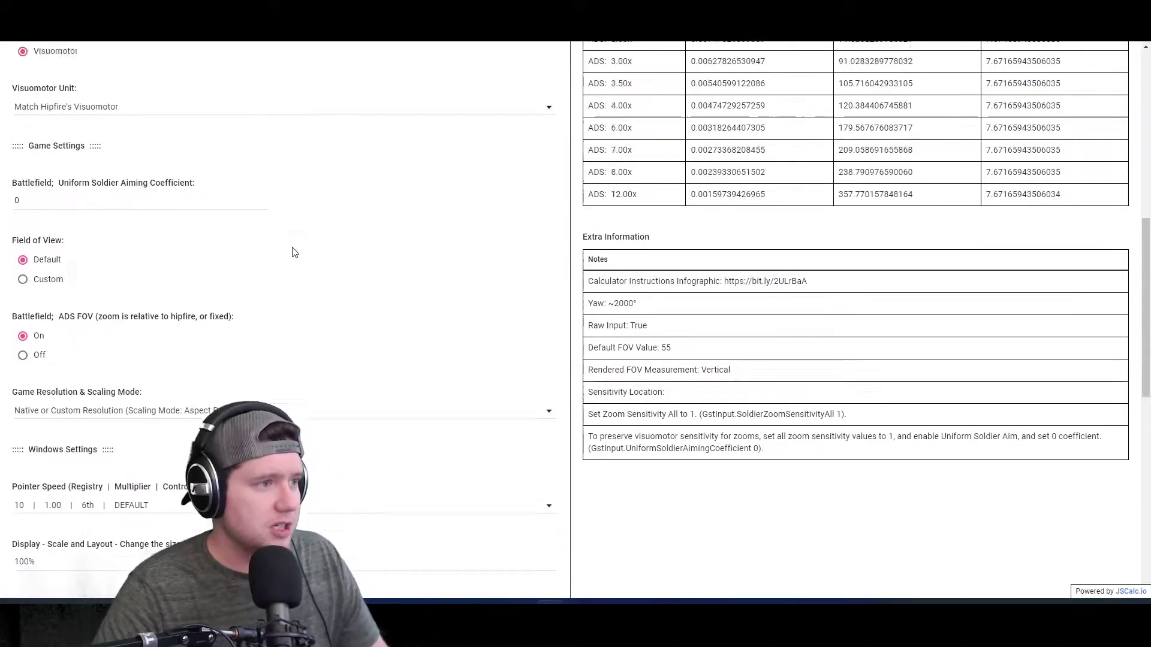
pyautogui.scroll(8, 294, 252)
pyautogui.click(146, 414)
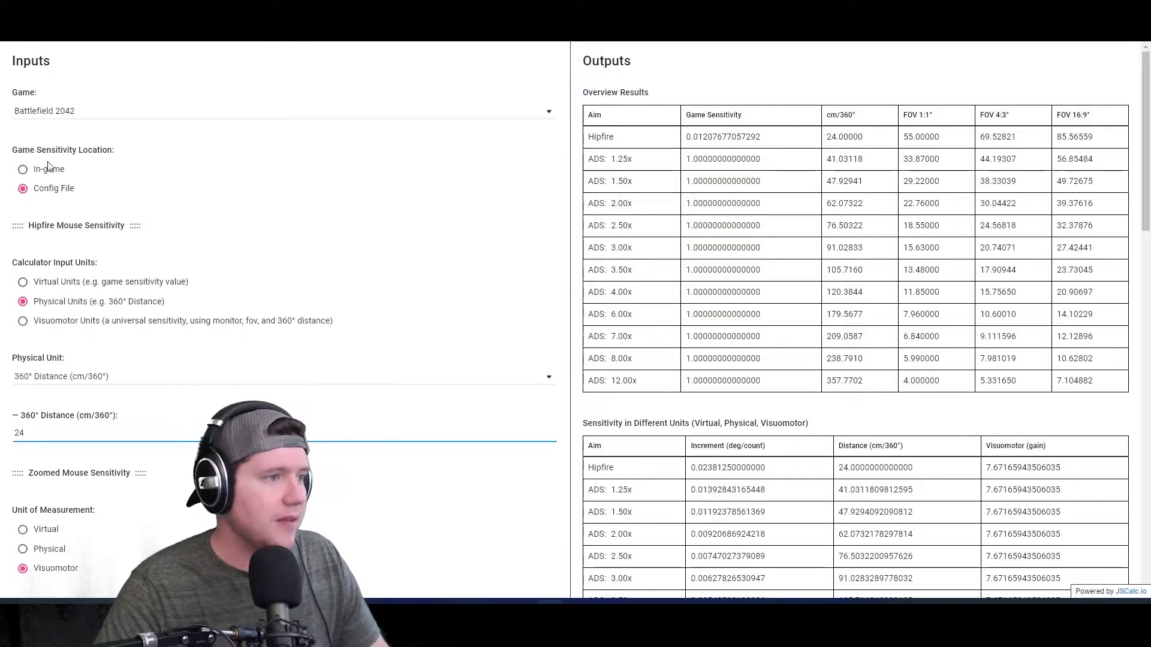
# - Copy the config-file hipfire sensitivity value 0.01207677057292
pyautogui.moveTo(761, 137); pyautogui.dragTo(688, 137)
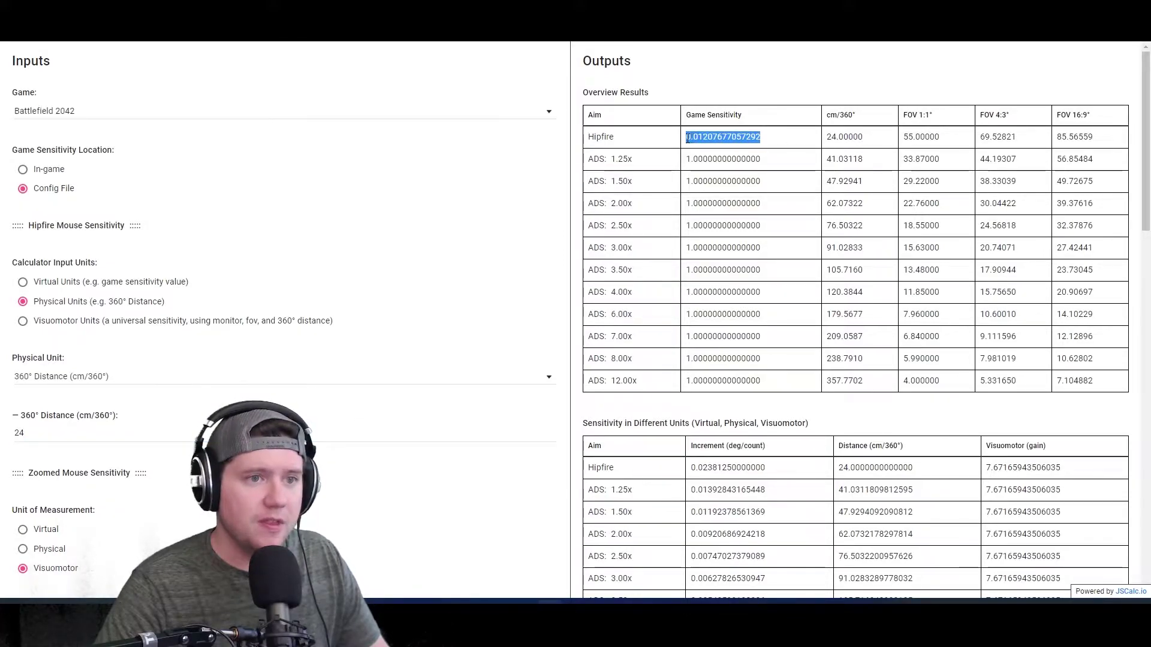
pyautogui.rightClick(729, 139)
pyautogui.click(757, 150)
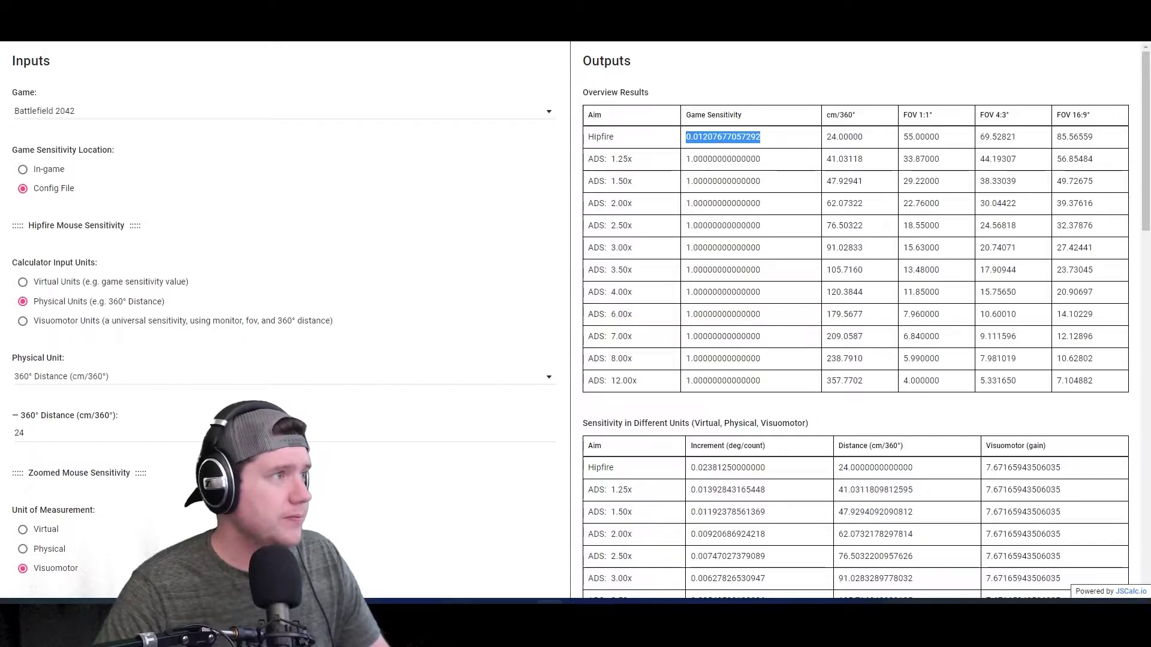
# - Browse to Documents > Battlefield 2042 > settings and open PROFSAVE_profile with Notepad
pyautogui.press('super+e')
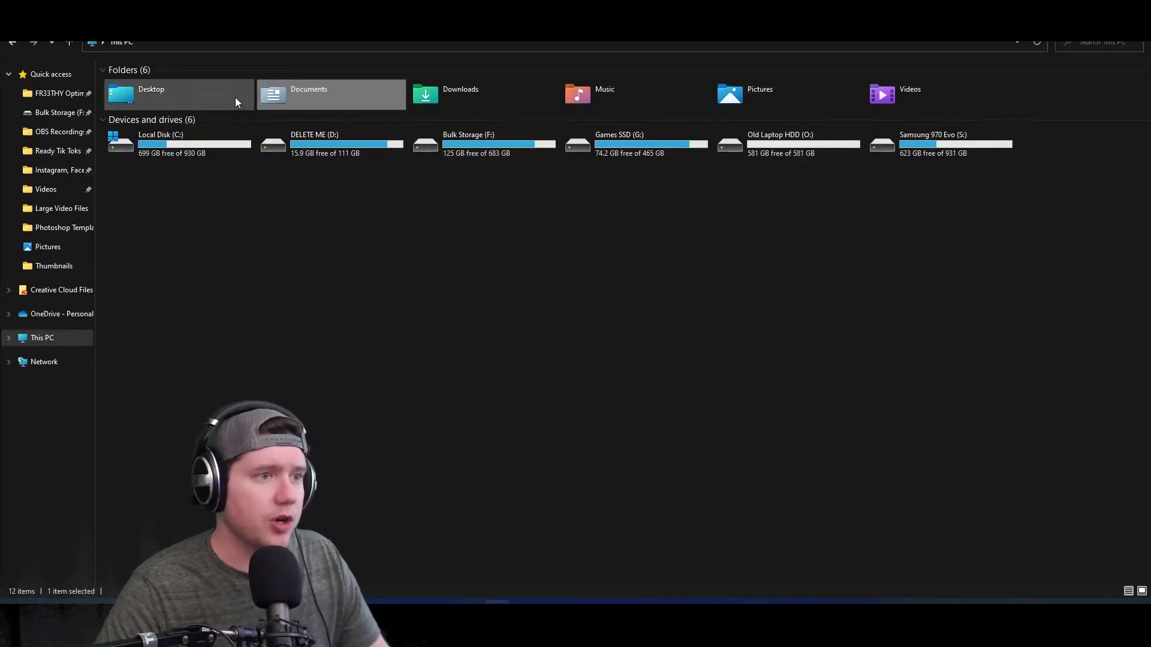
pyautogui.doubleClick(295, 95)
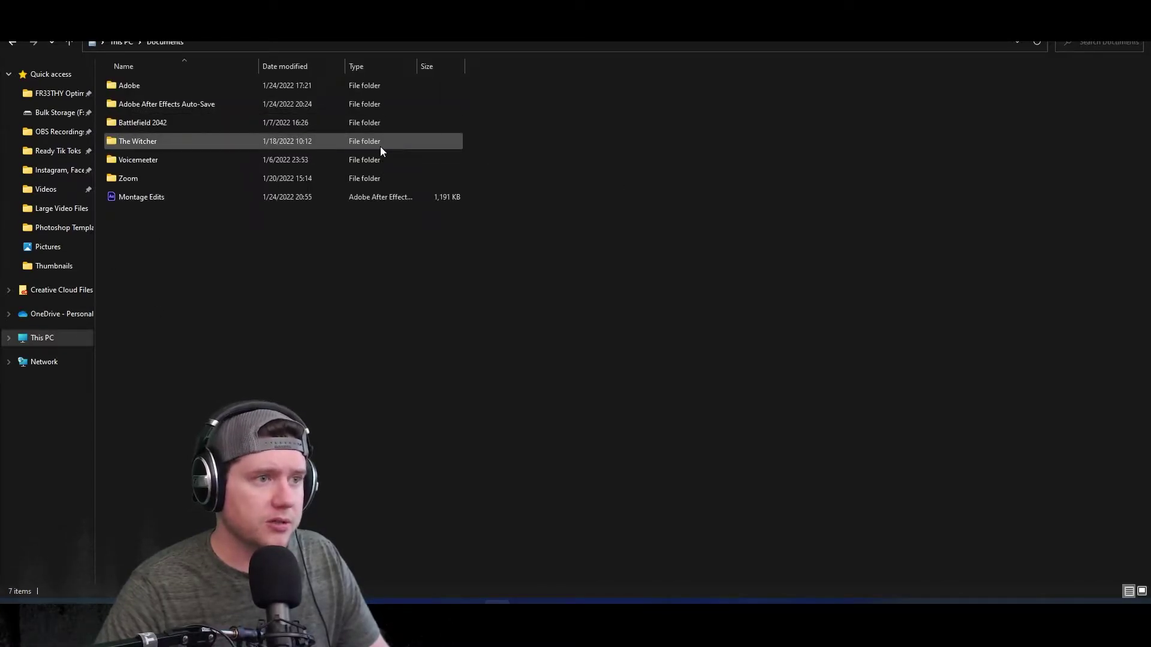
pyautogui.doubleClick(146, 123)
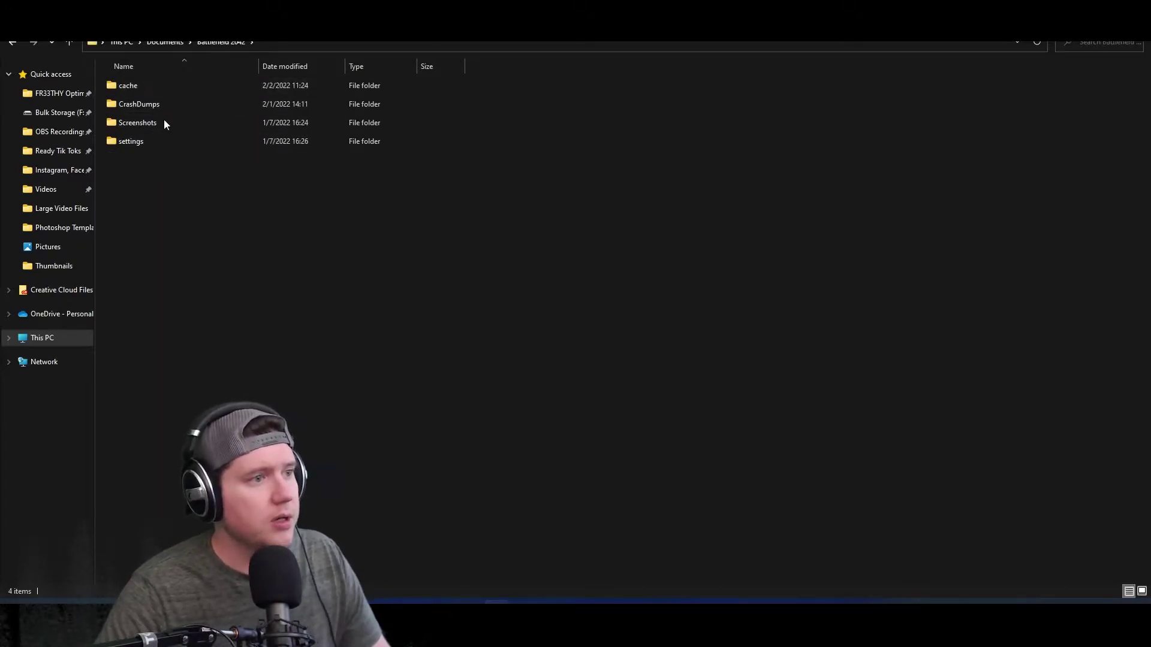
pyautogui.doubleClick(135, 141)
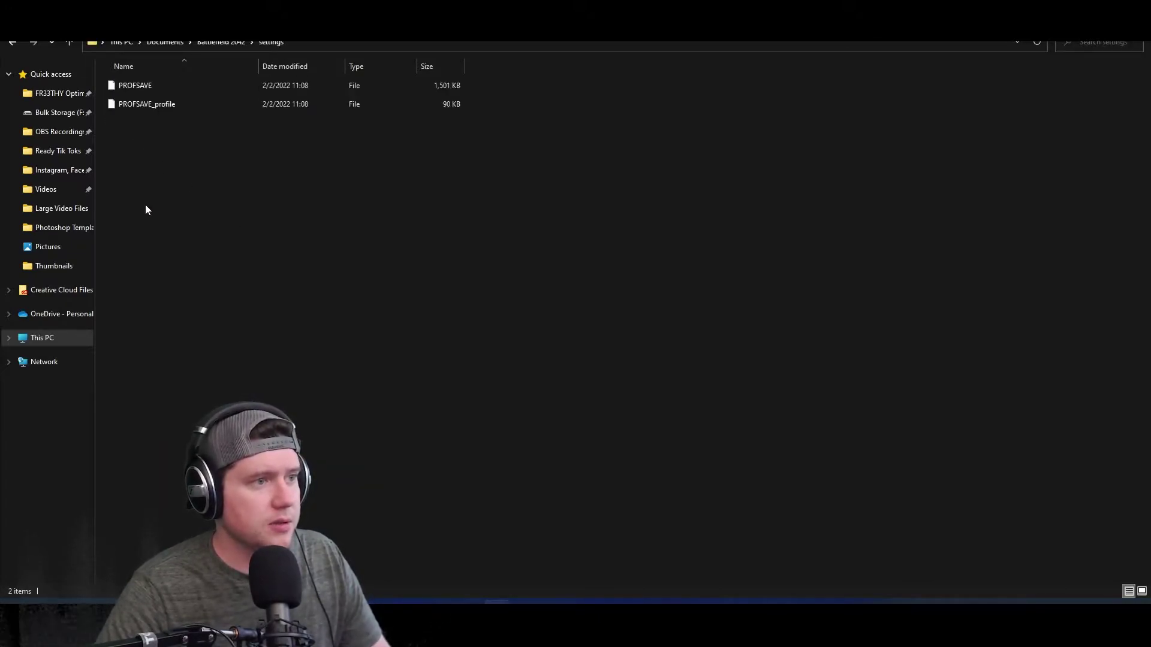
pyautogui.doubleClick(138, 103)
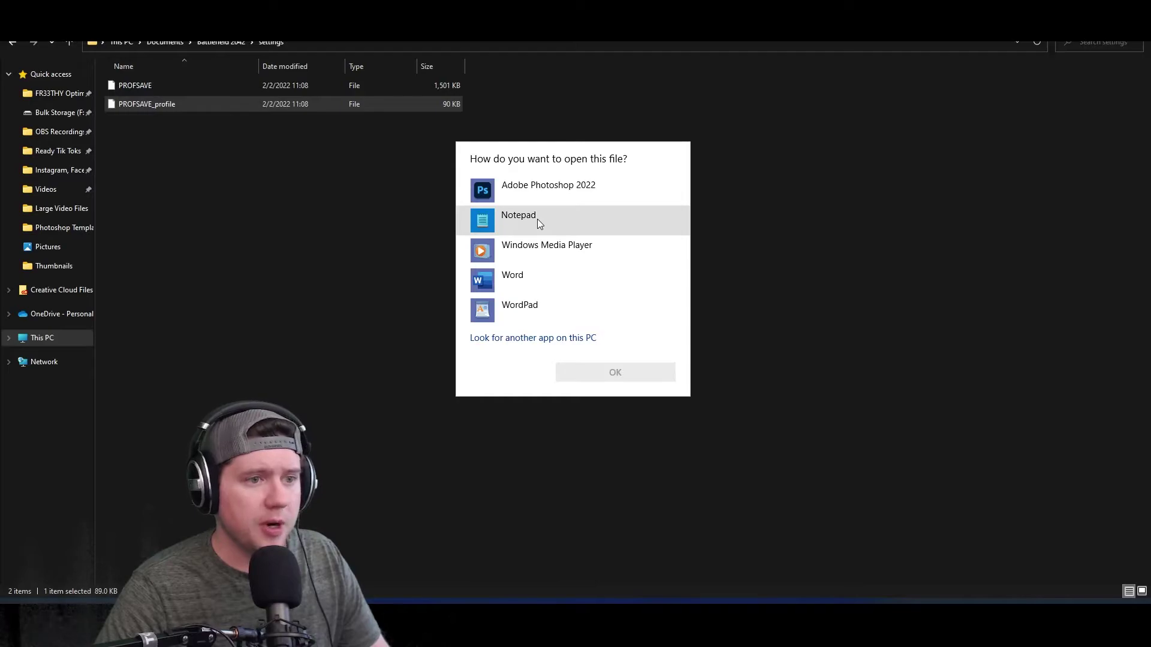
pyautogui.doubleClick(539, 223)
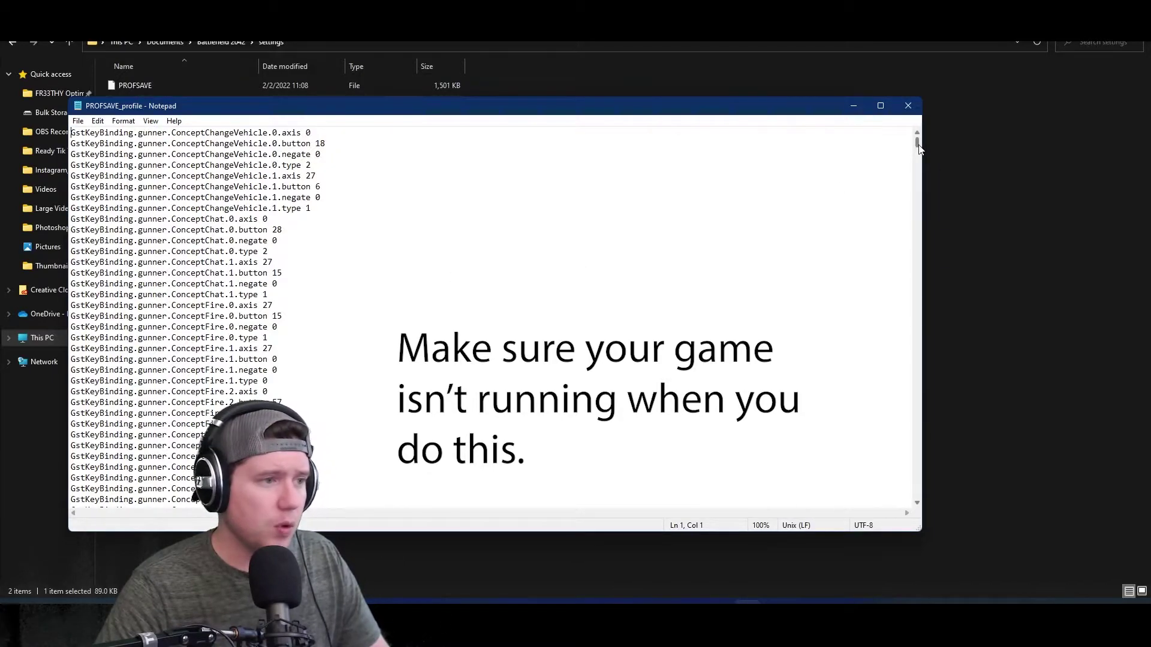
# - Scroll down to the GstInput.MouseSensitivity line and select its value 0.011666
pyautogui.moveTo(919, 147); pyautogui.dragTo(879, 471)
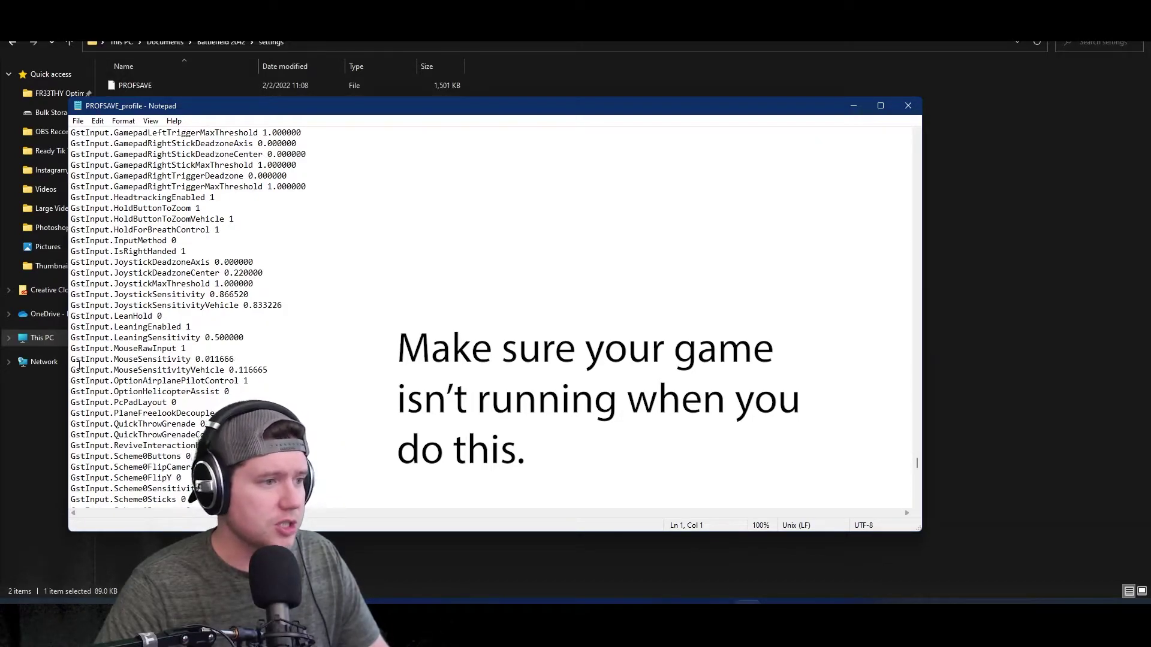
pyautogui.moveTo(71, 363); pyautogui.dragTo(191, 362)
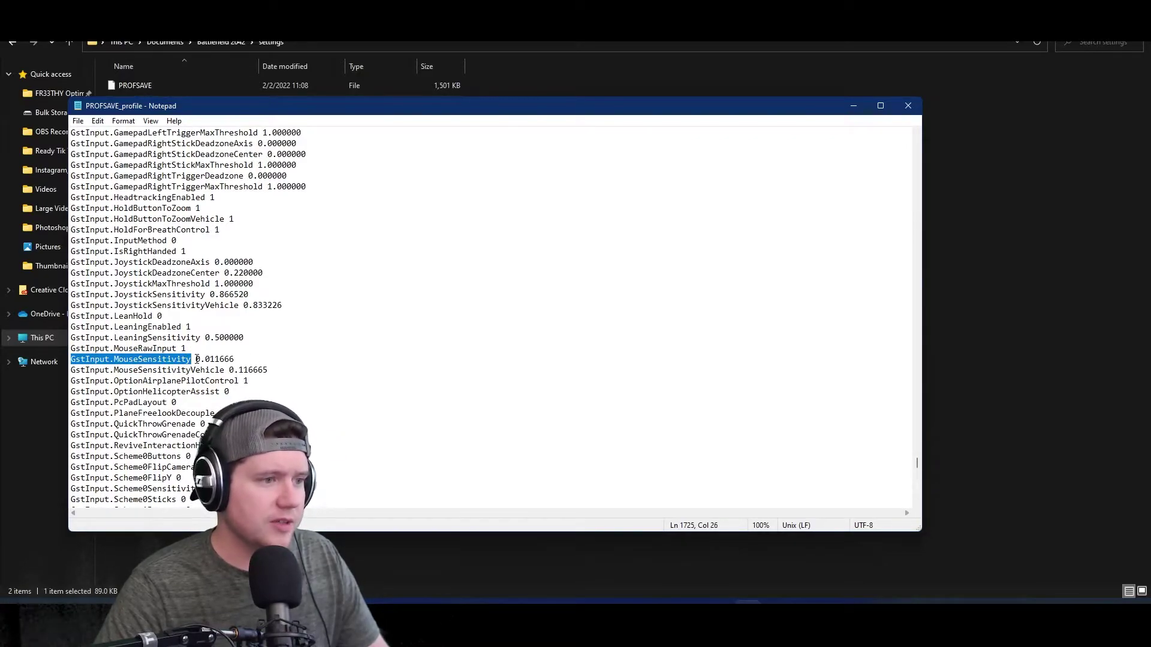
pyautogui.moveTo(196, 359); pyautogui.dragTo(205, 359)
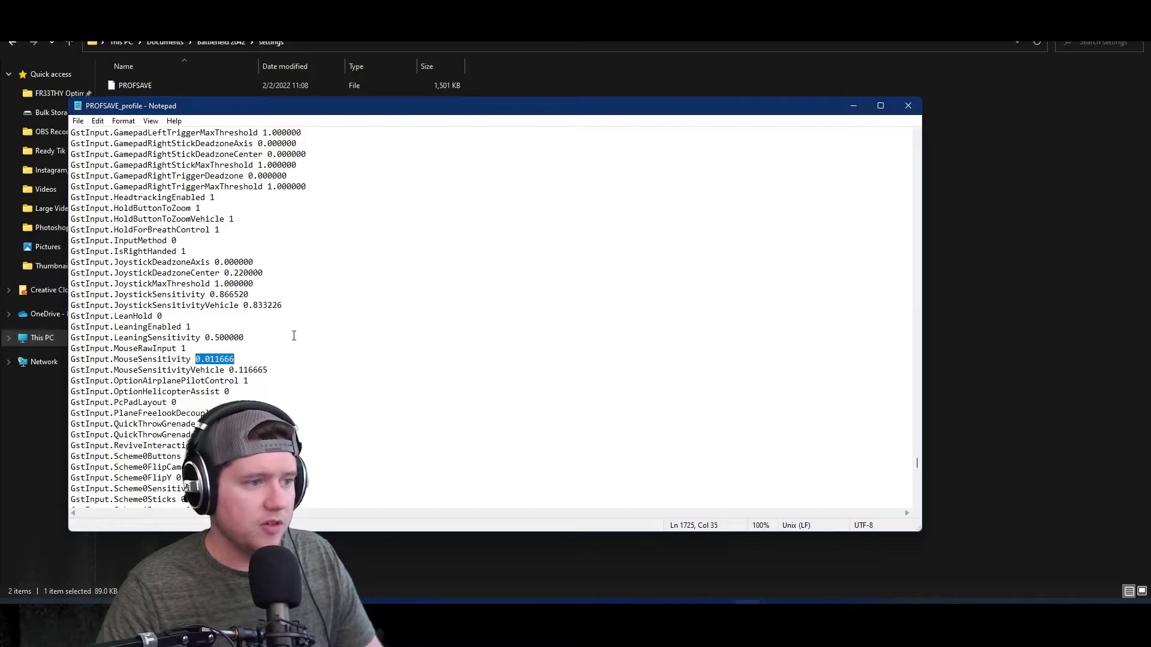
# - Paste the copied config value over 0.011666 and trim it to 0.012077
pyautogui.hotkey('ctrl', 'v')
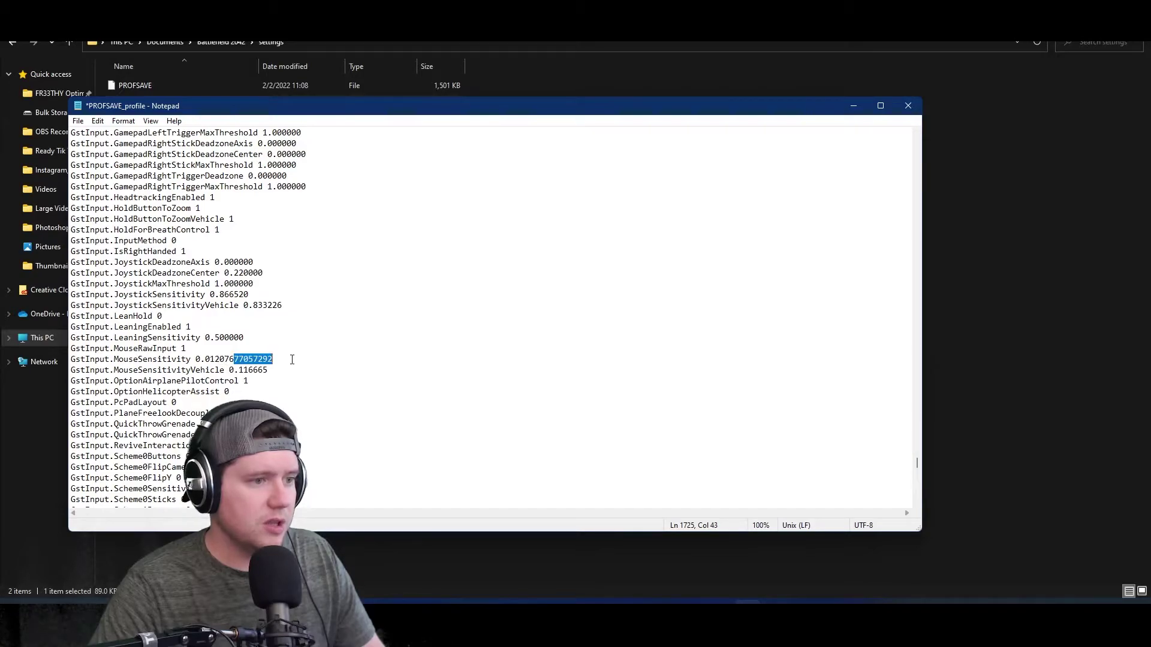
pyautogui.press('BackSpace')
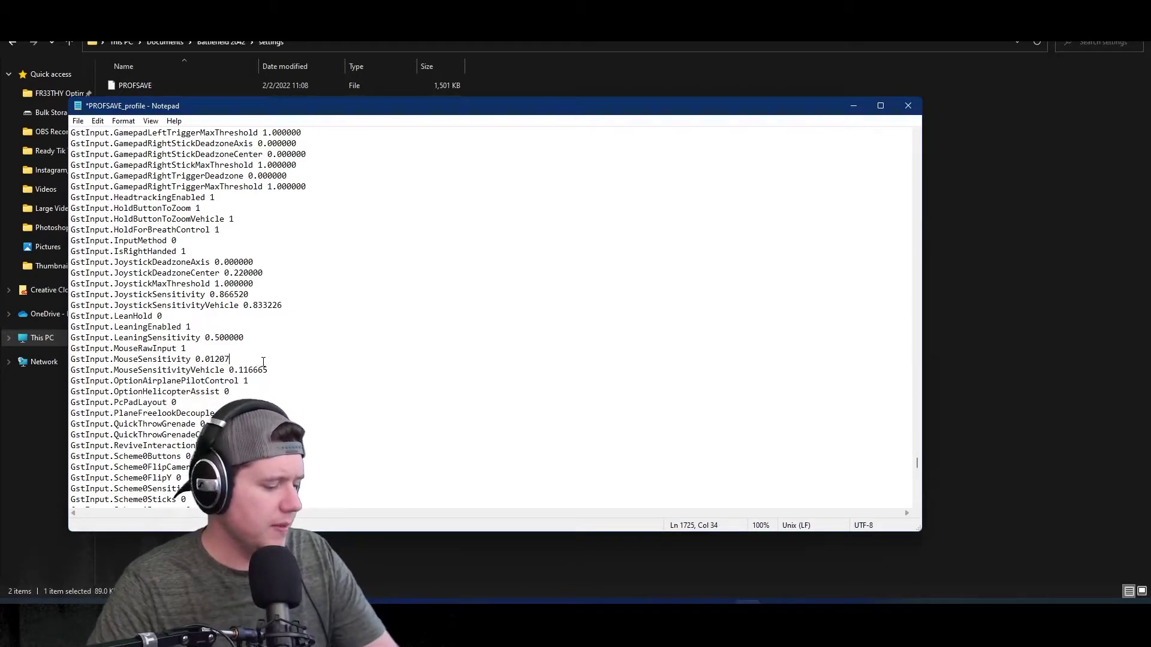
pyautogui.press('BackSpace')
pyautogui.write('7')
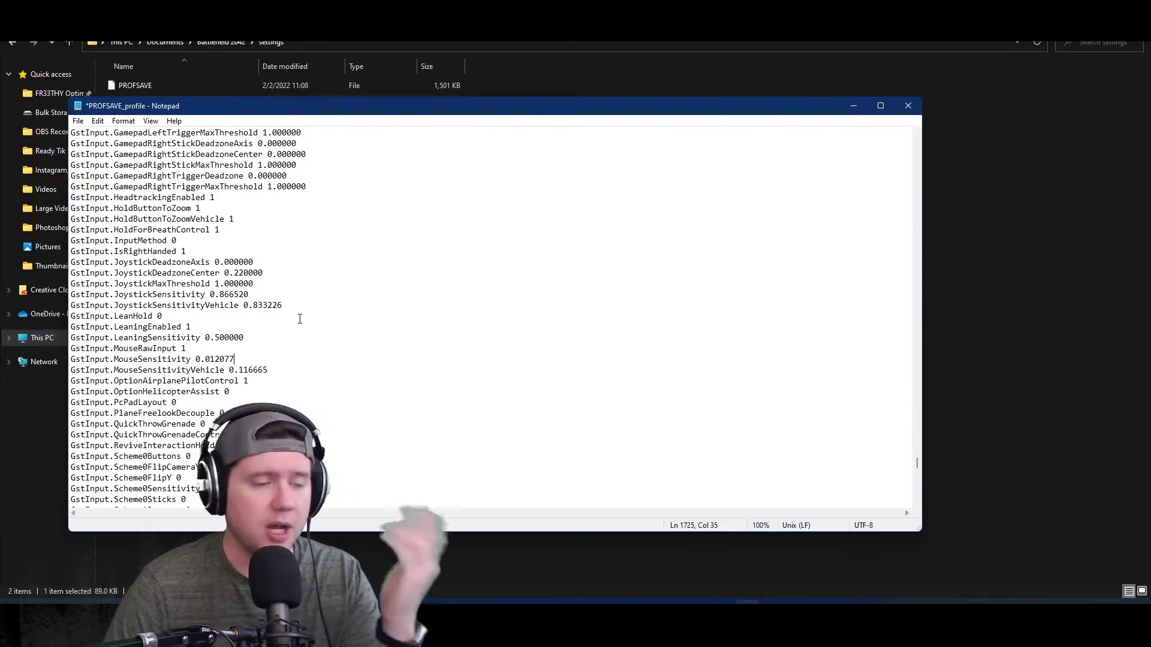
# - Save the edited PROFSAVE_profile from Notepad's File menu
pyautogui.click(78, 121)
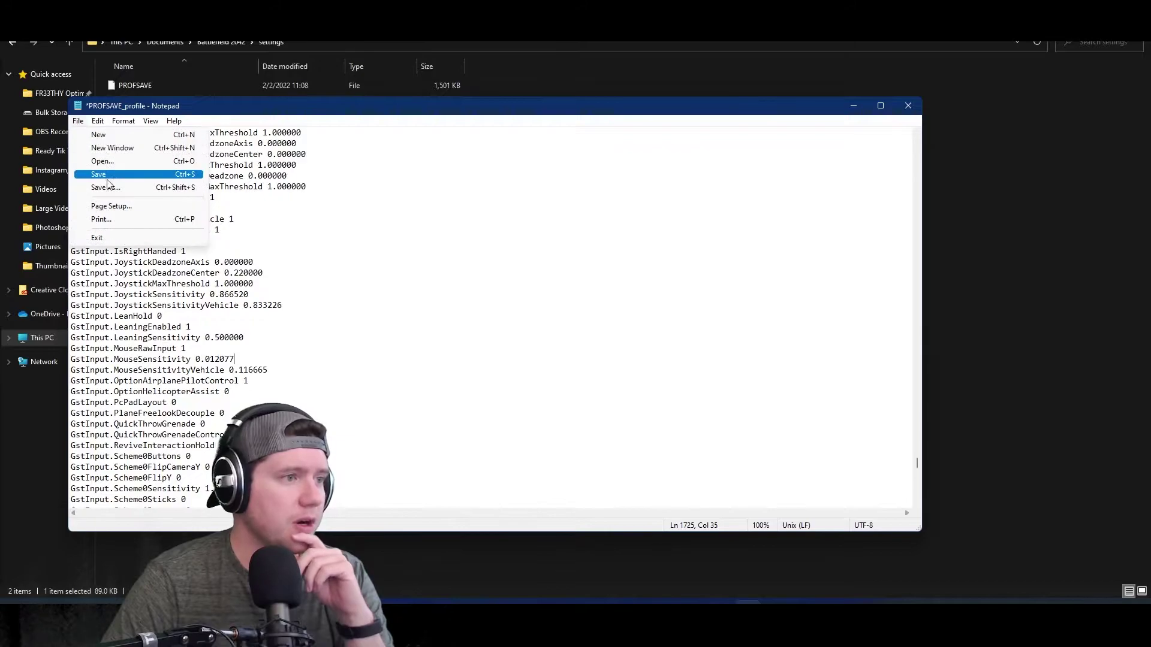
pyautogui.click(118, 177)
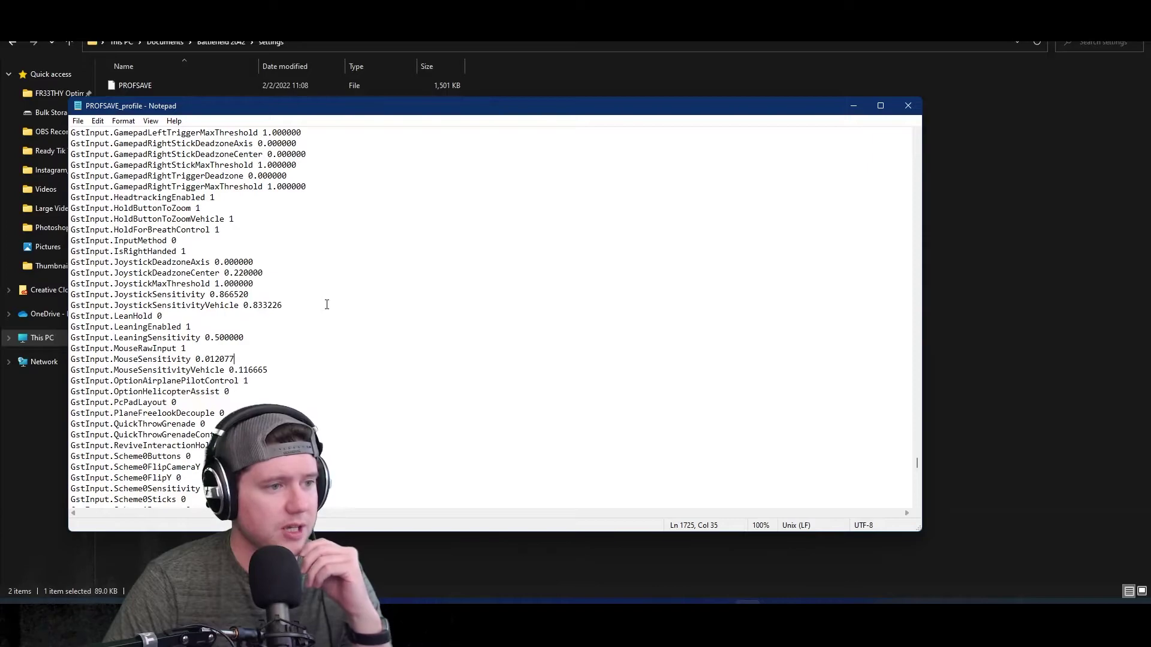
pyautogui.scroll(-3, 268, 297)
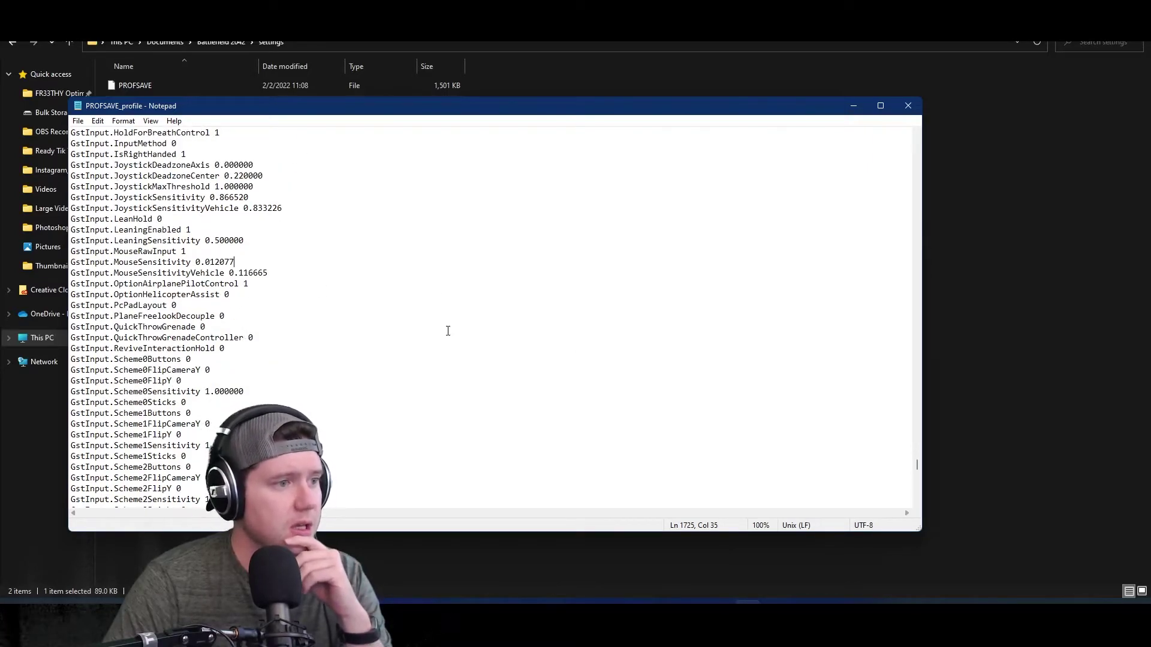
pyautogui.scroll(-15, 269, 287)
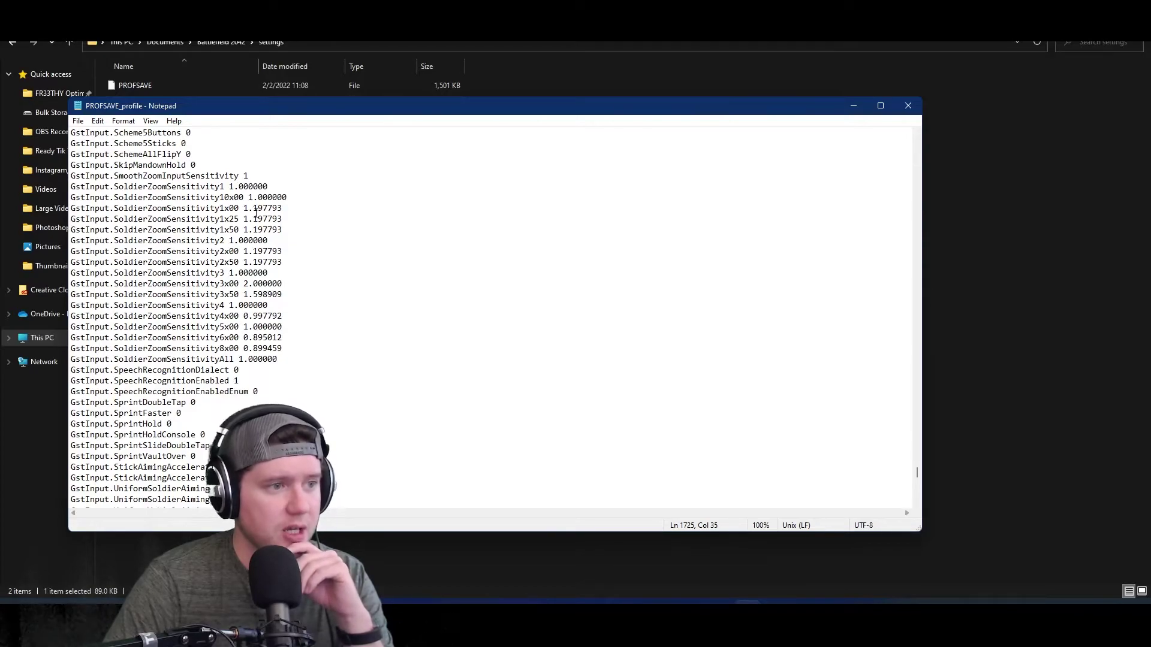
pyautogui.scroll(-1, 282, 236)
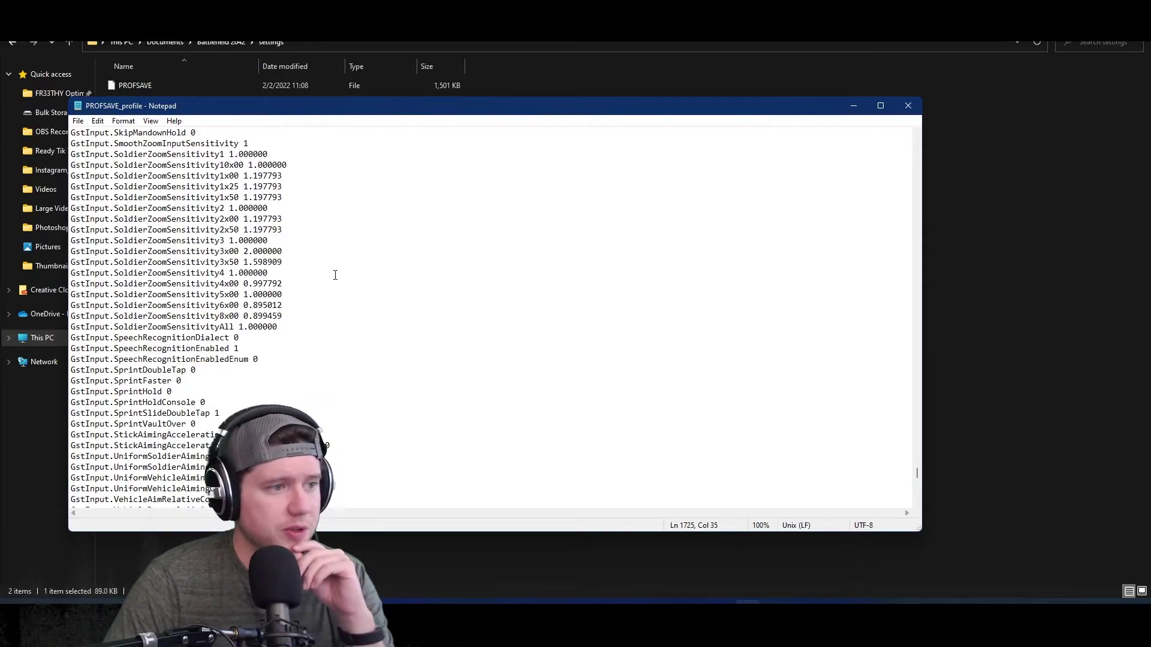
pyautogui.scroll(-2, 262, 298)
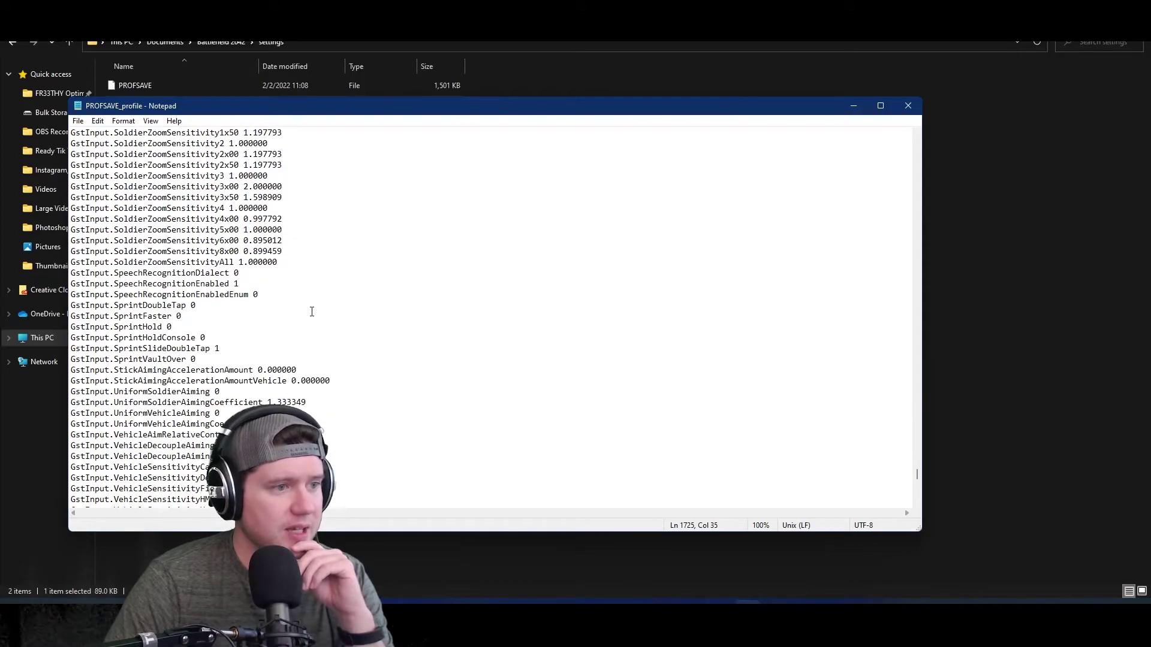
pyautogui.scroll(-6, 287, 234)
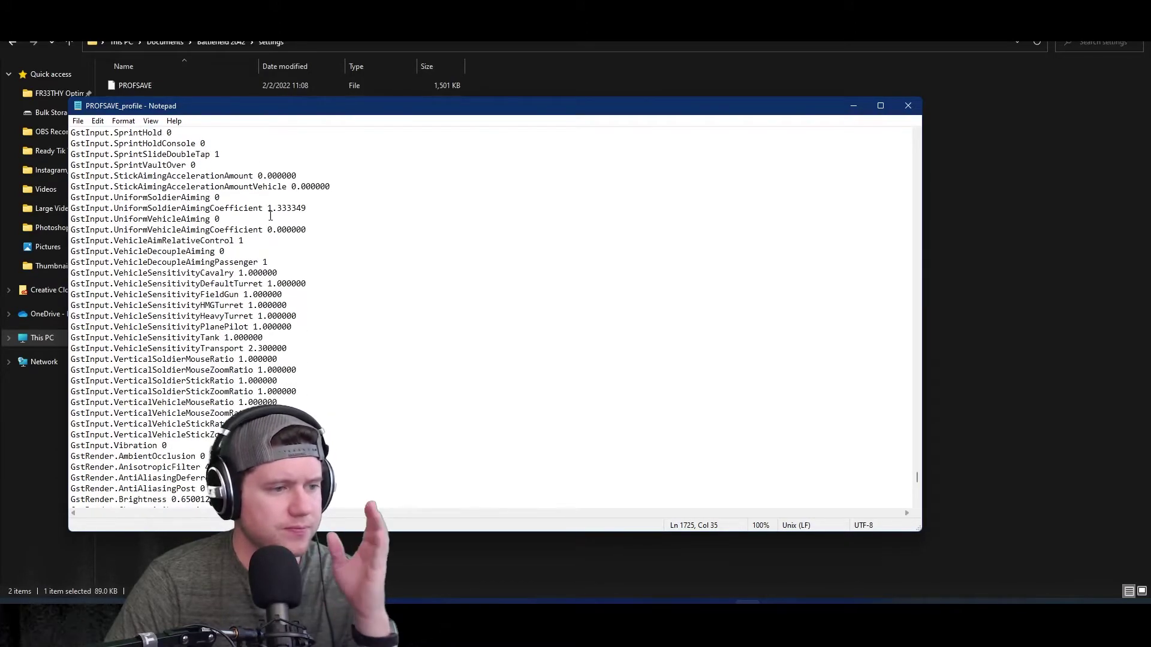
pyautogui.scroll(-6, 270, 226)
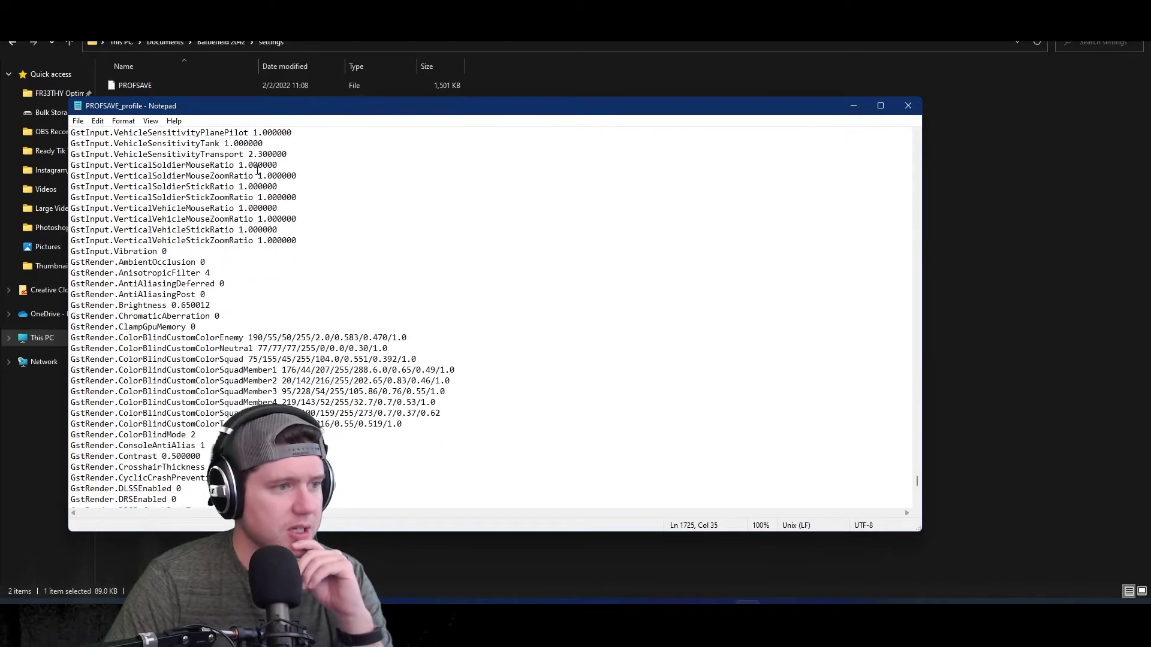
pyautogui.scroll(-3, 311, 217)
pyautogui.scroll(-3, 300, 218)
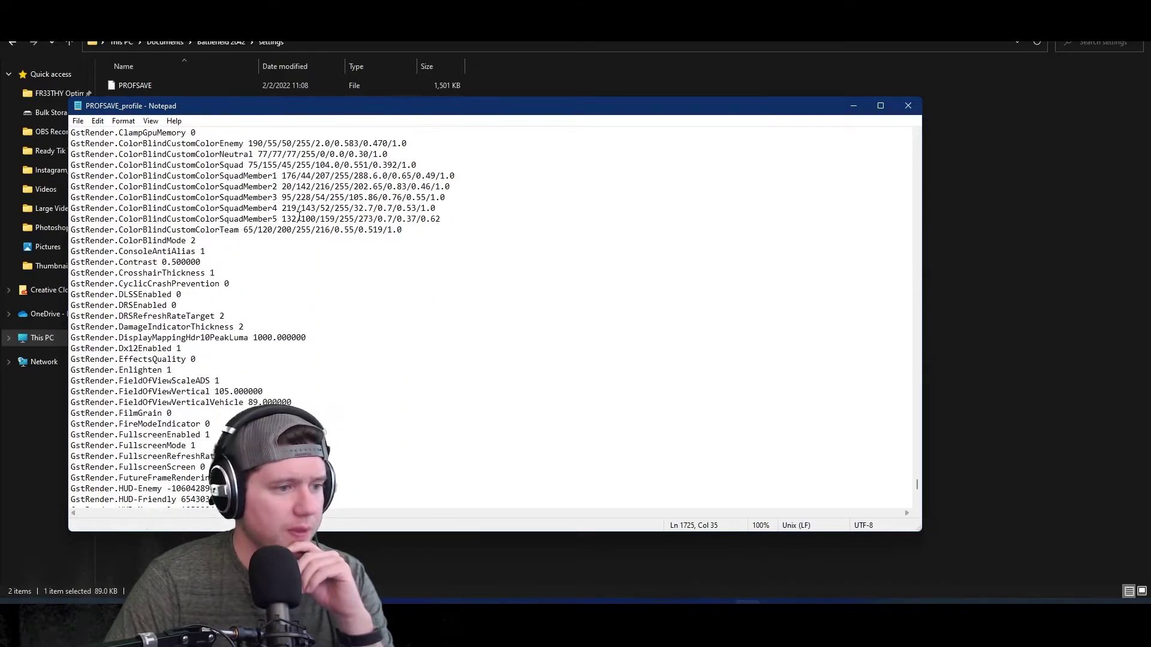
pyautogui.scroll(-2, 317, 150)
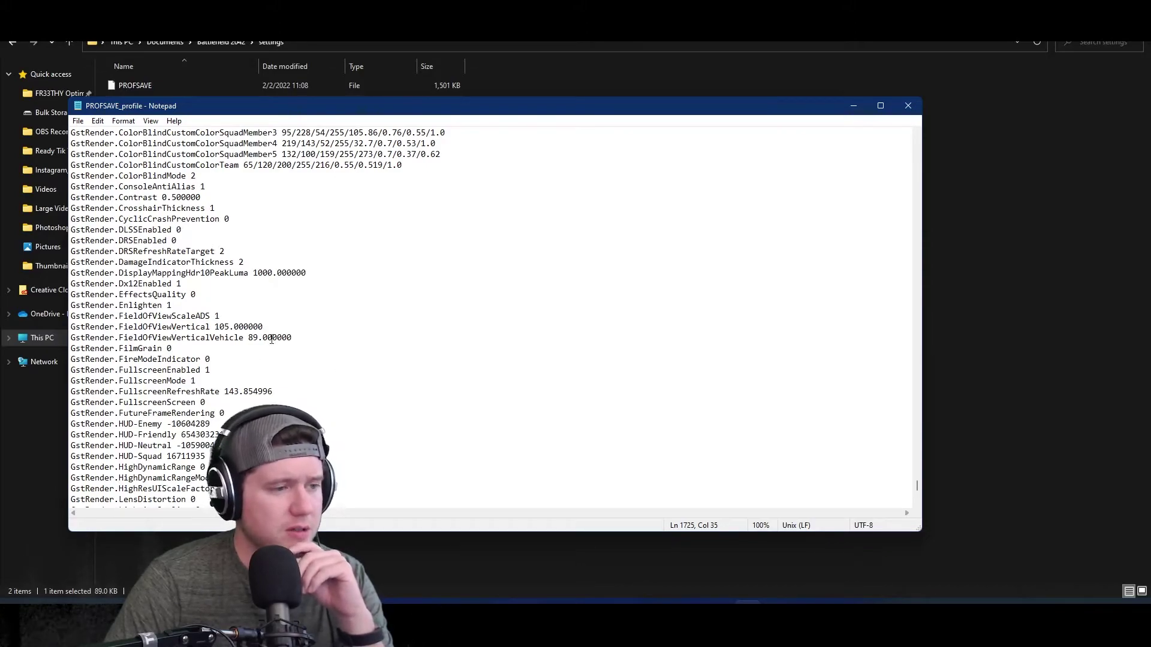
pyautogui.scroll(-11, 267, 345)
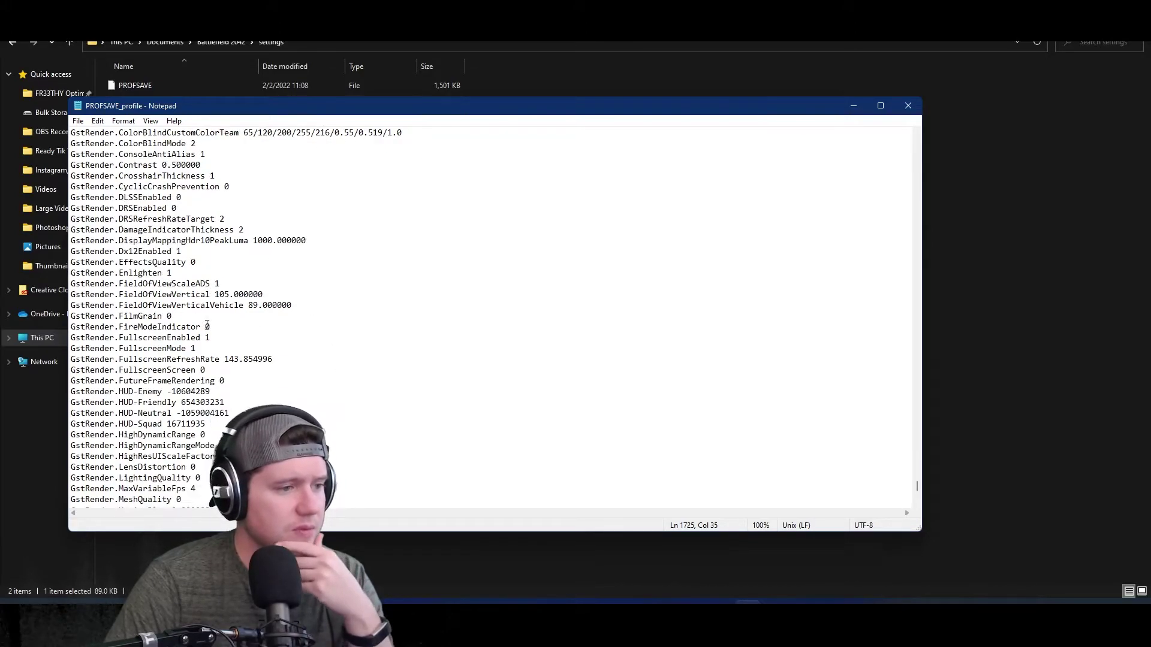
pyautogui.scroll(-1, 233, 315)
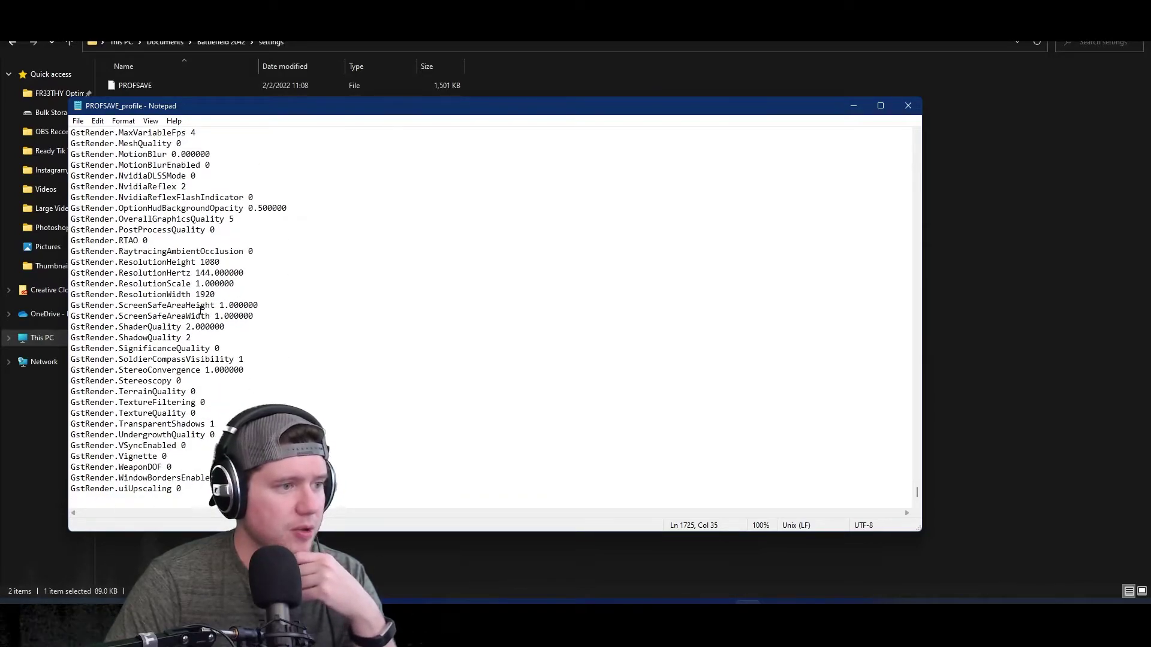
pyautogui.scroll(20, 185, 300)
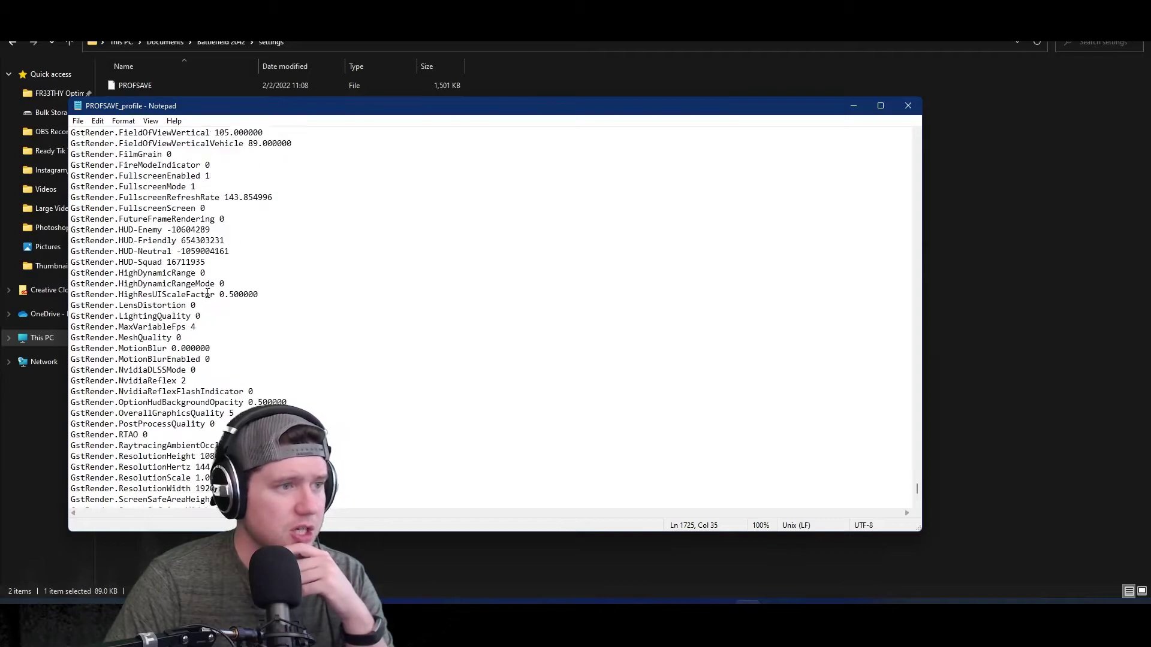
pyautogui.scroll(20, 268, 301)
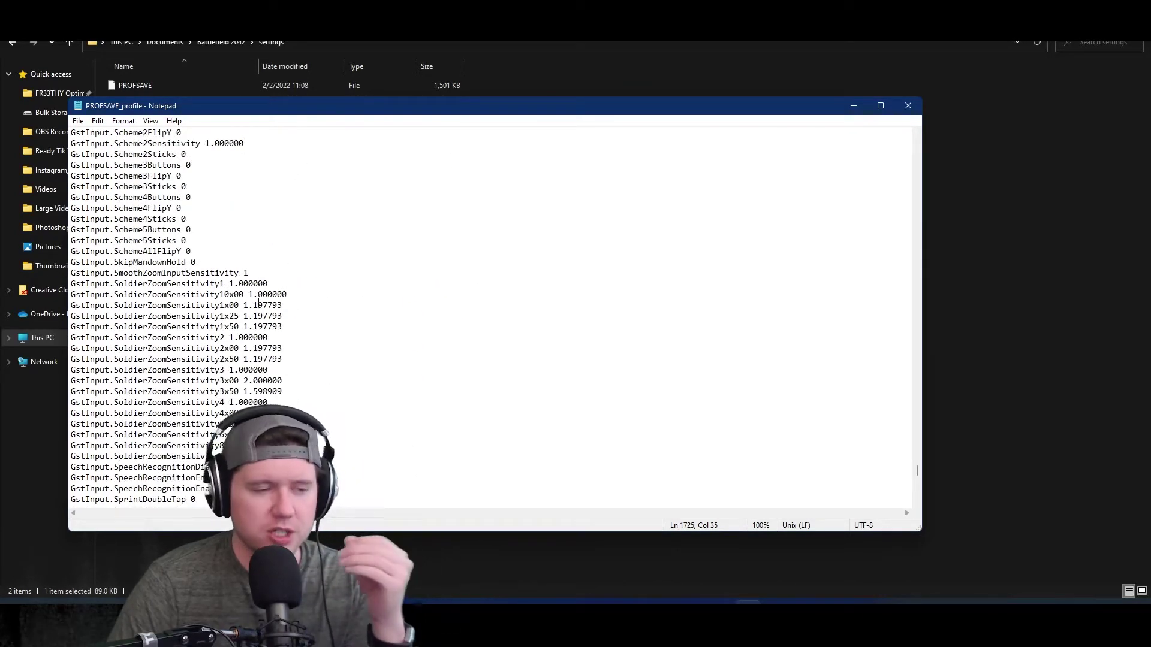
pyautogui.scroll(-20, 241, 266)
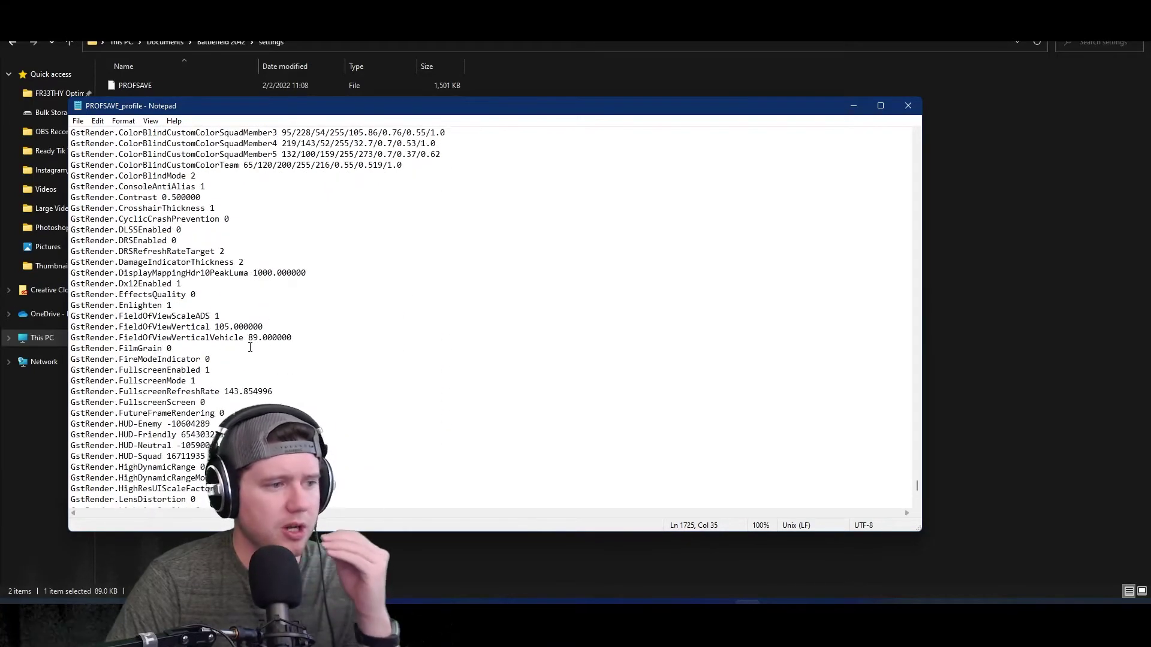
pyautogui.scroll(-4, 273, 319)
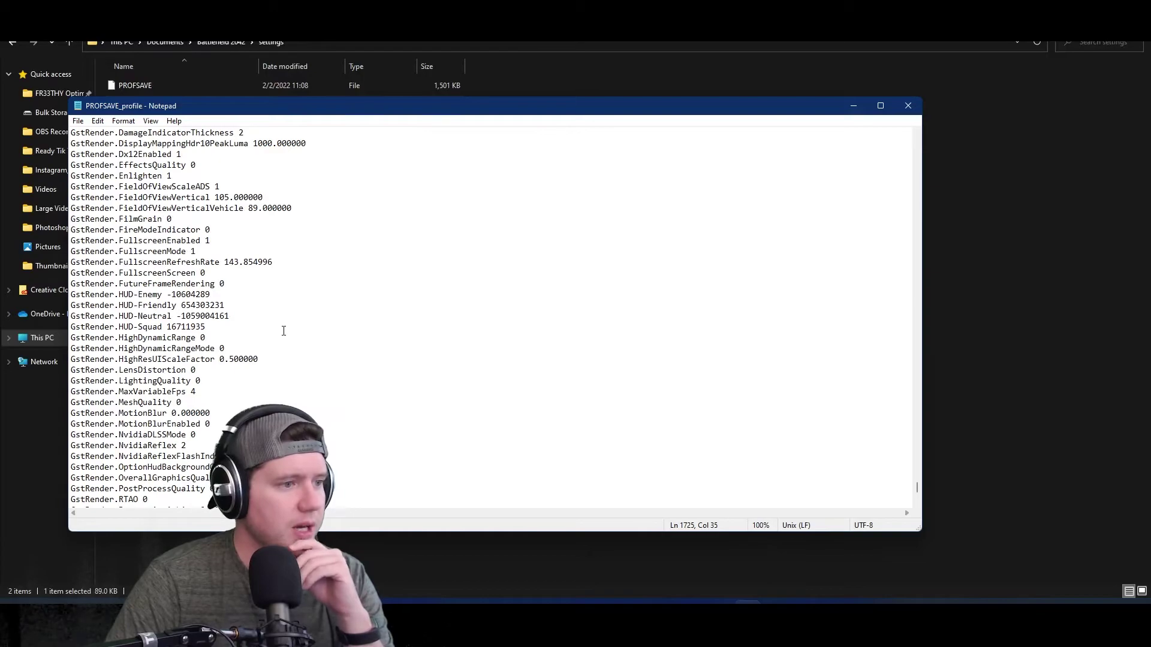
pyautogui.scroll(-4, 251, 323)
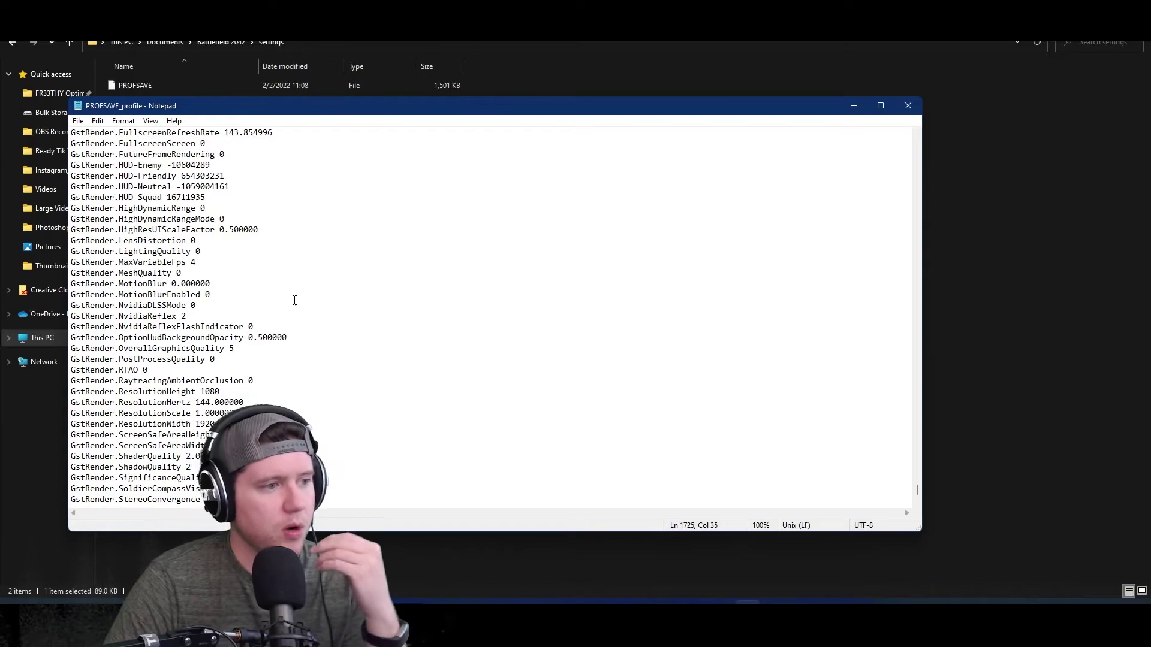
pyautogui.scroll(-4, 301, 300)
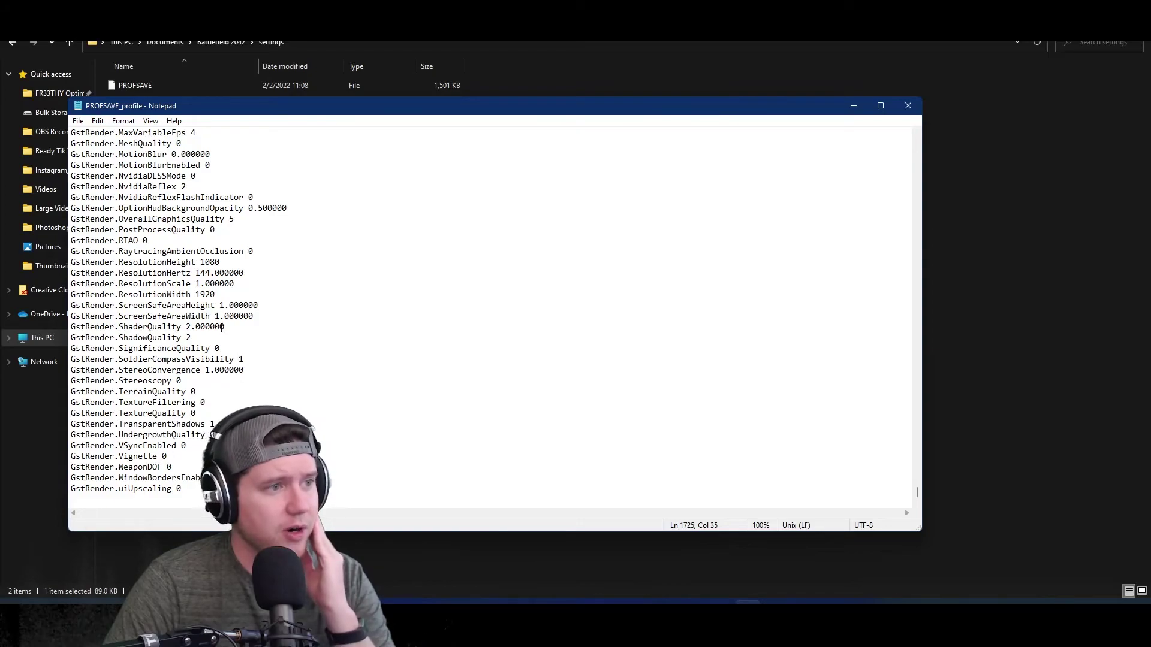
pyautogui.scroll(20, 244, 319)
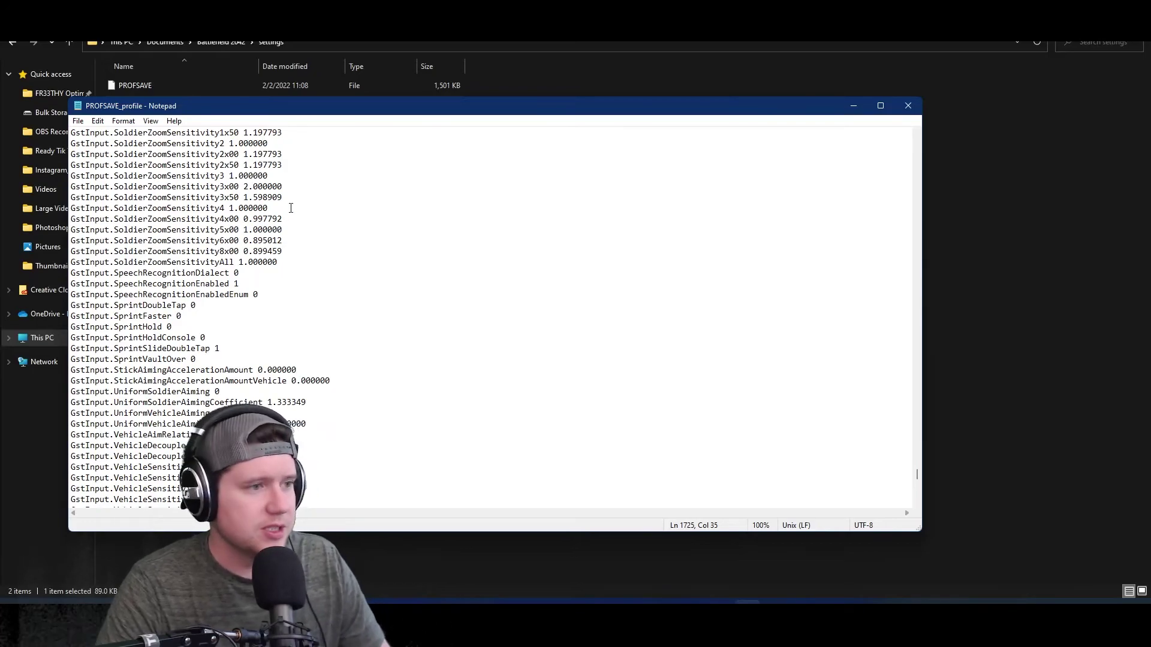
pyautogui.scroll(20, 291, 240)
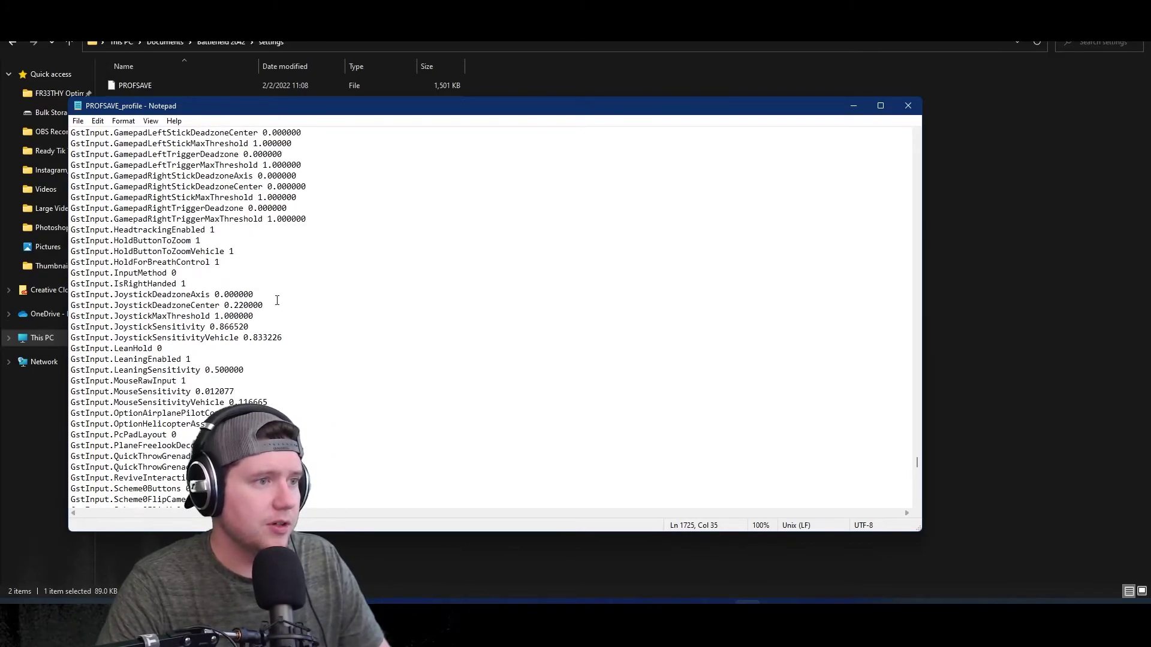
pyautogui.scroll(11, 281, 296)
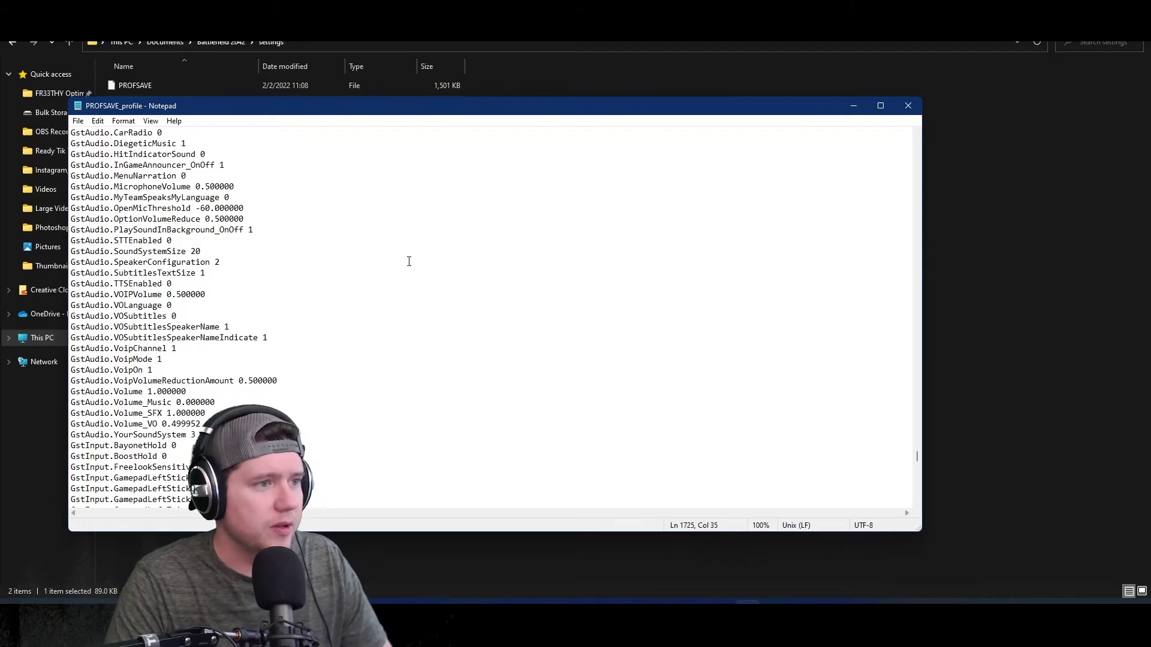
pyautogui.scroll(15, 356, 340)
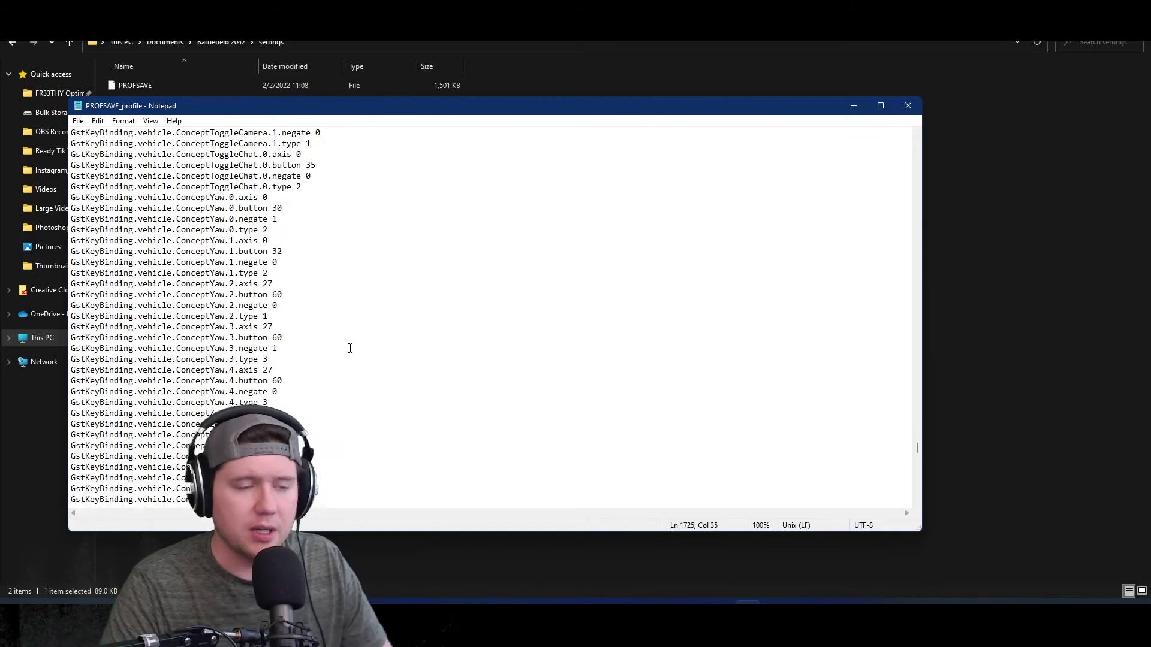
pyautogui.scroll(5, 569, 364)
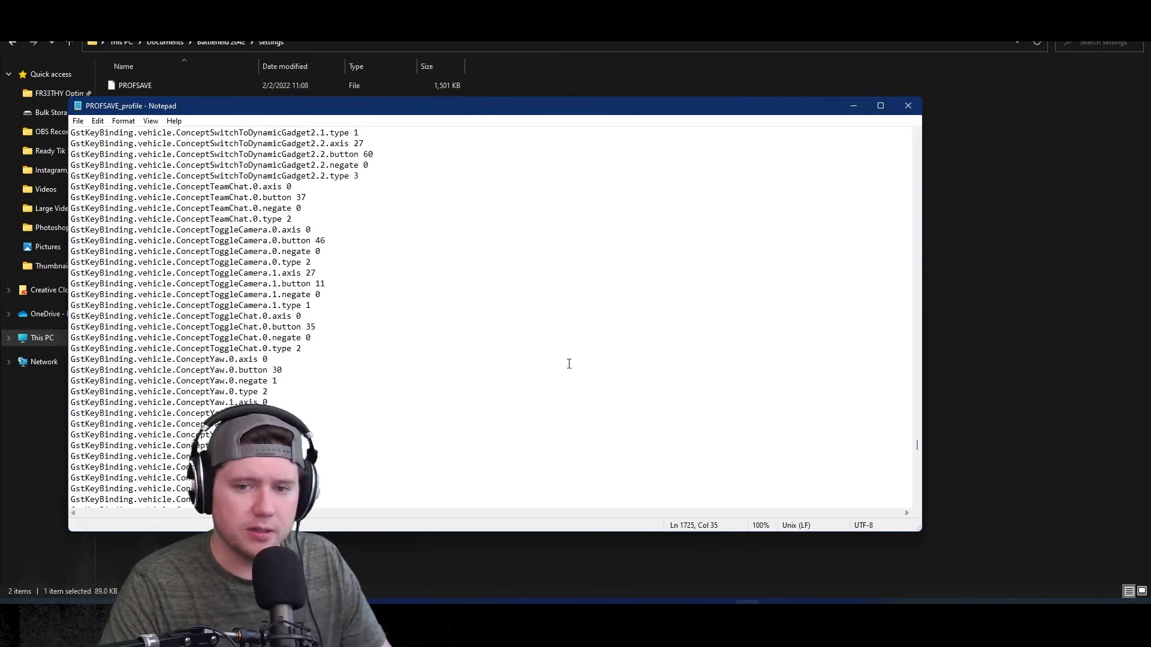
pyautogui.scroll(20, 545, 385)
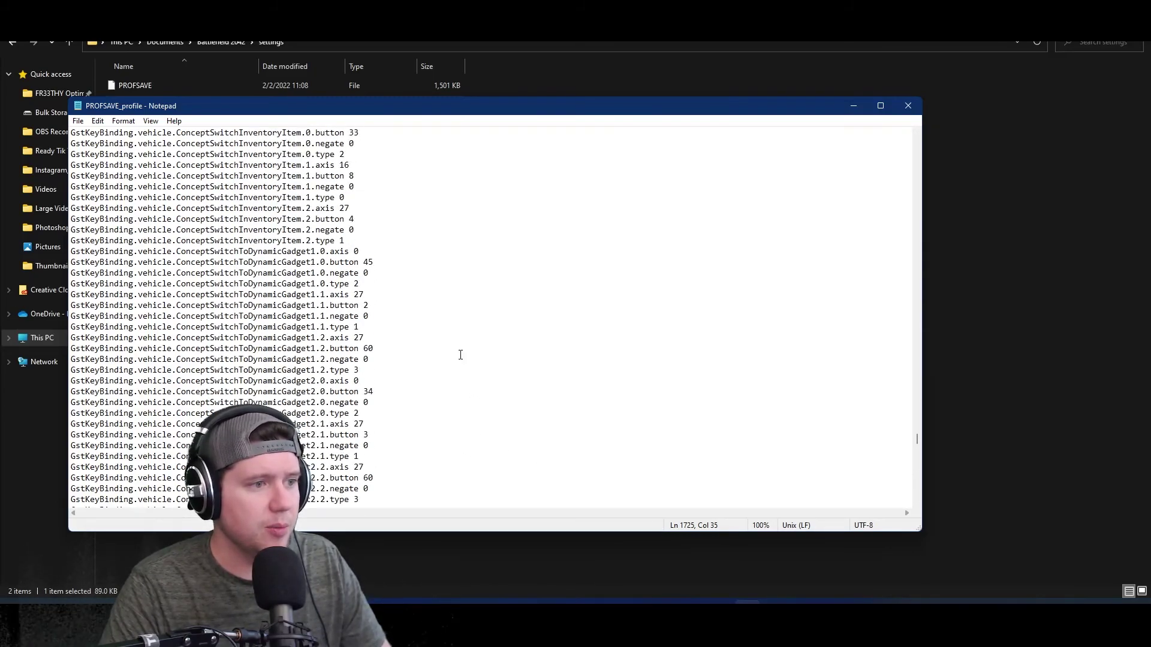
pyautogui.scroll(1, 439, 350)
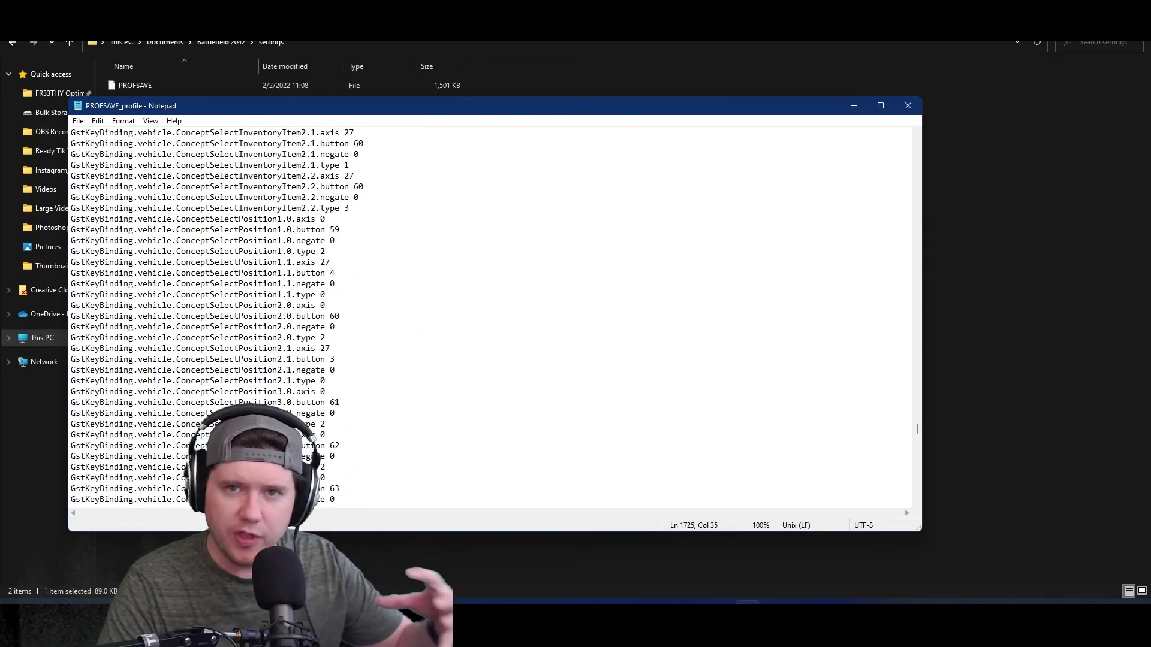